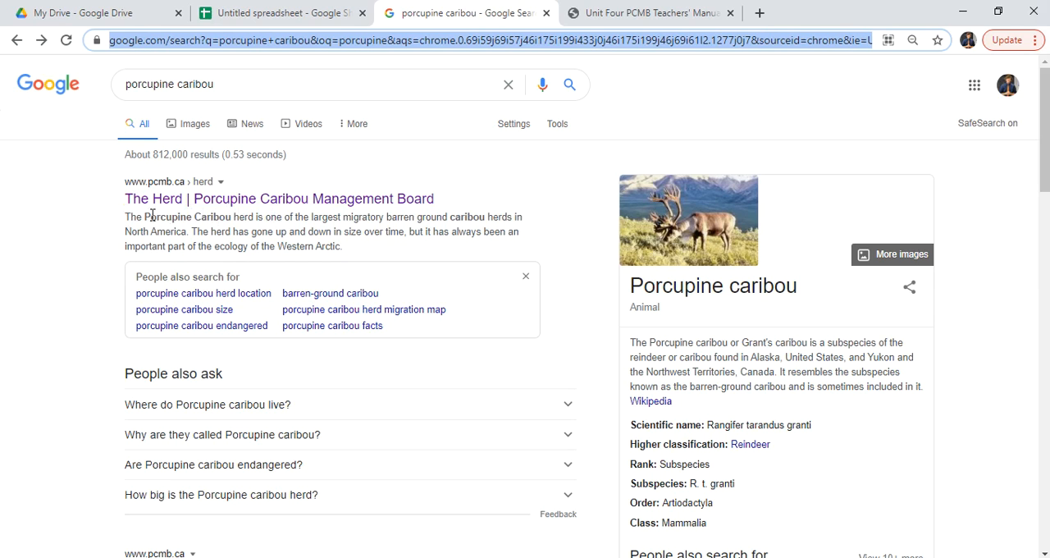
Open The Herd page of the Porcupine Caribou Management Board and examine its satellite collar map, census section and population graph
left_click(326, 201)
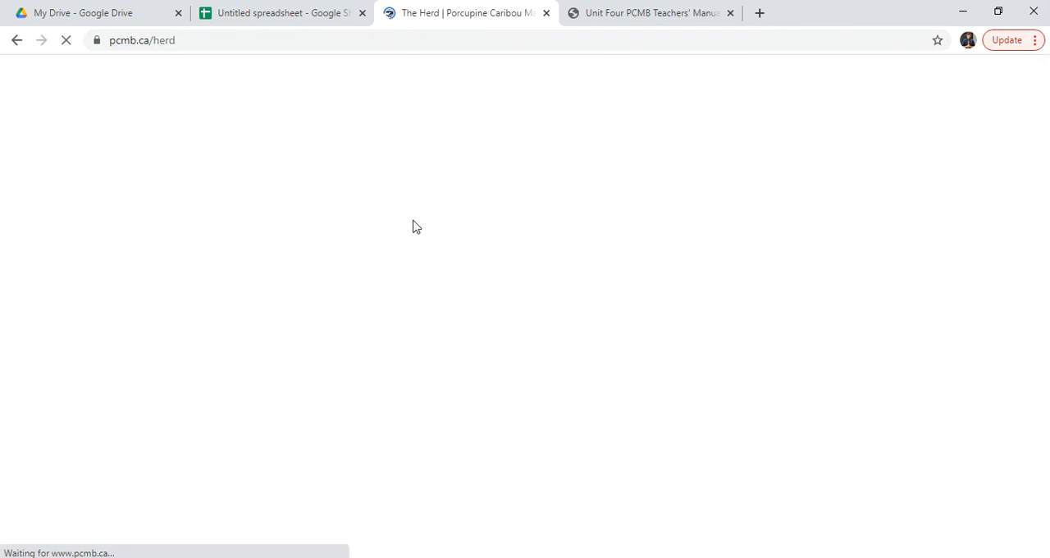
scroll(490, 262, "down", 2)
scroll(490, 263, "down", 6)
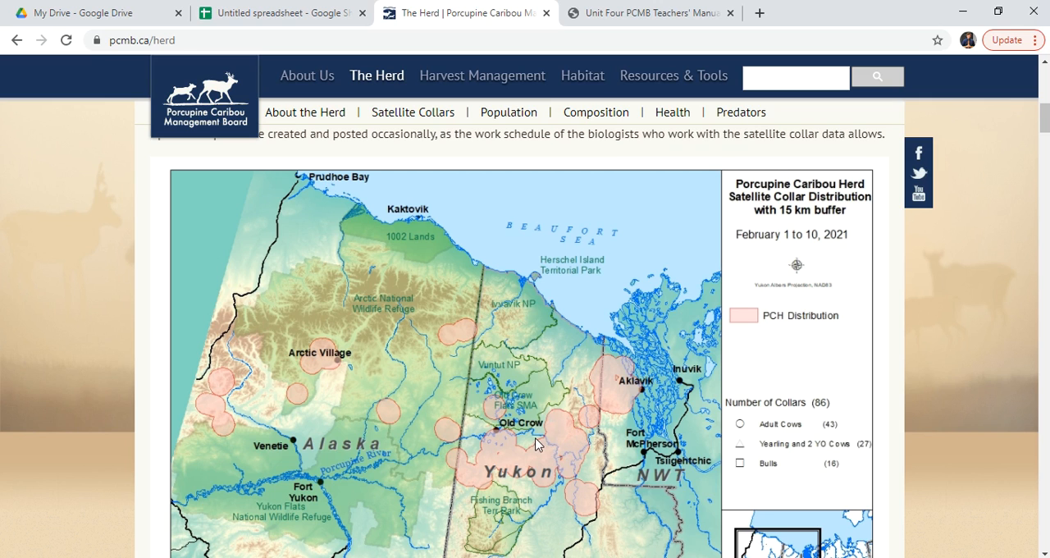
scroll(555, 431, "down", 3)
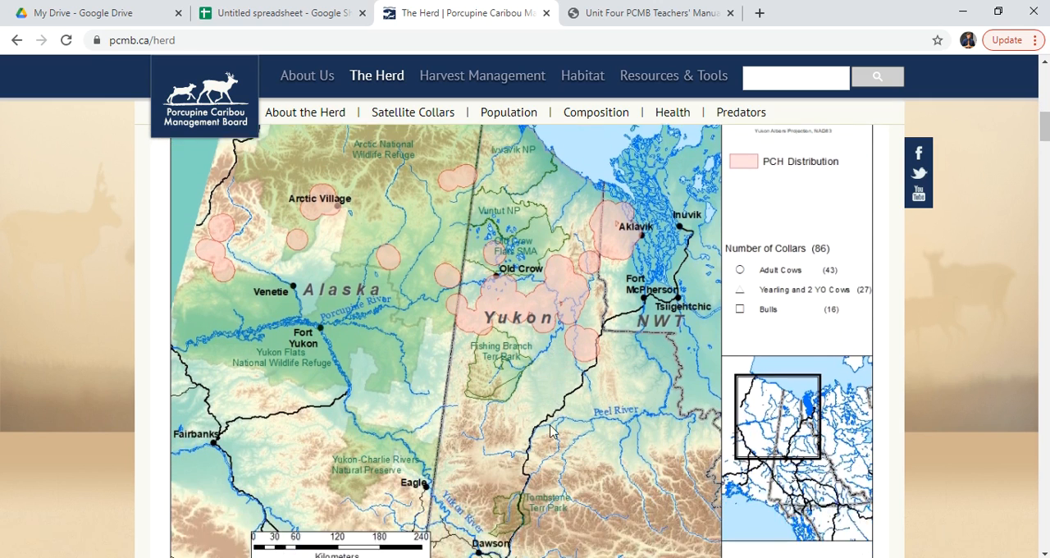
scroll(550, 431, "down", 5)
scroll(550, 431, "down", 10)
scroll(551, 432, "down", 6)
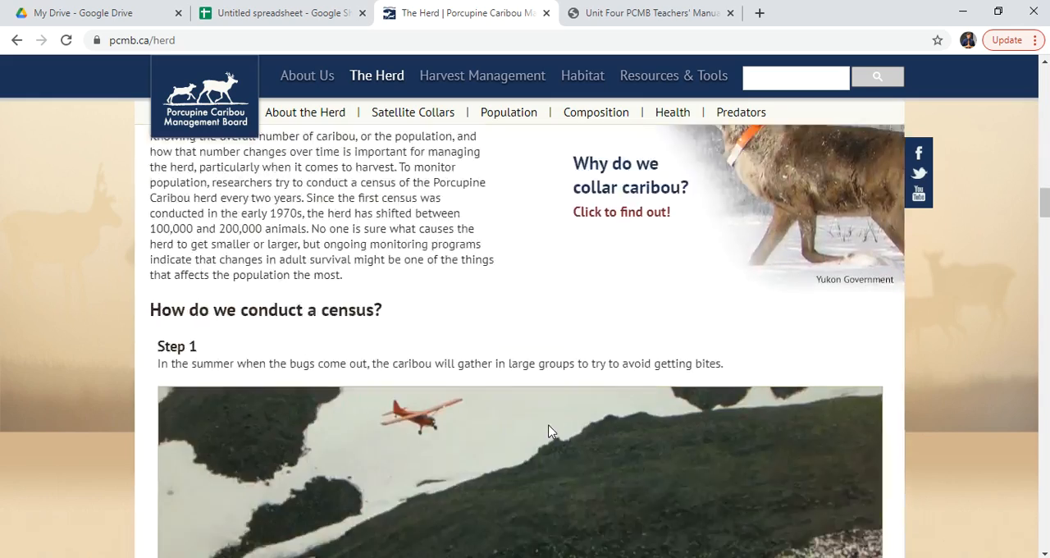
scroll(410, 468, "down", 1)
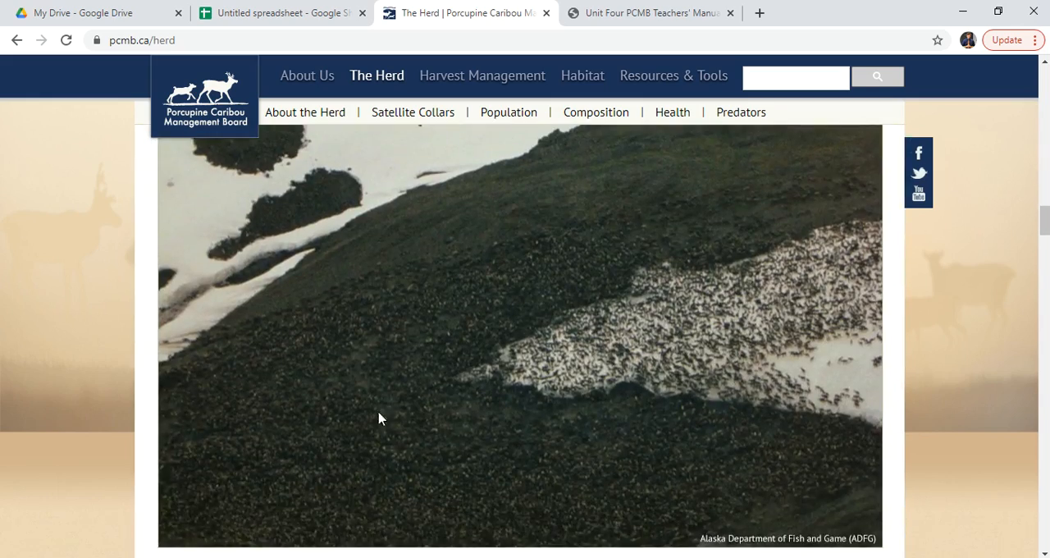
scroll(564, 355, "up", 1)
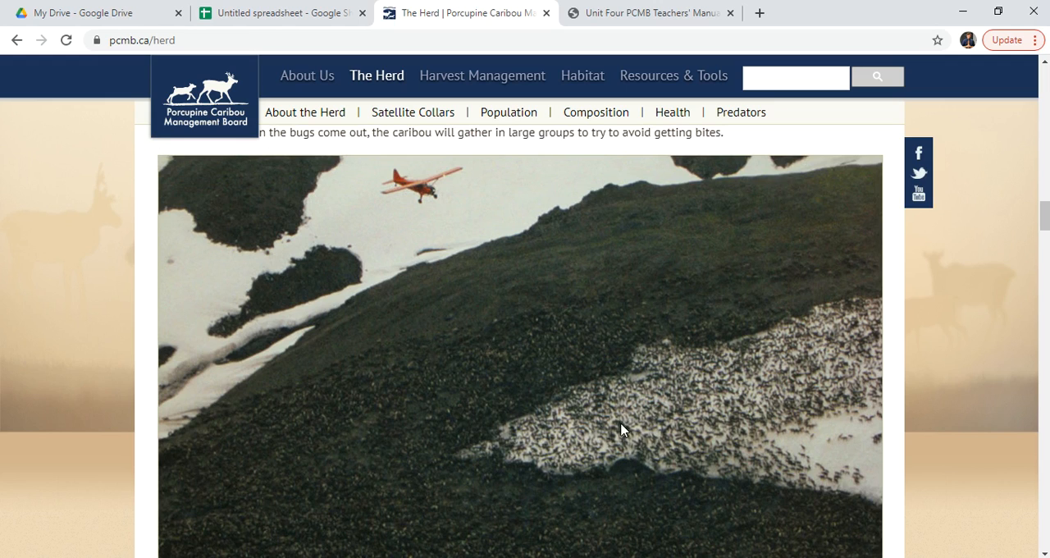
scroll(615, 427, "up", 10)
scroll(611, 431, "up", 12)
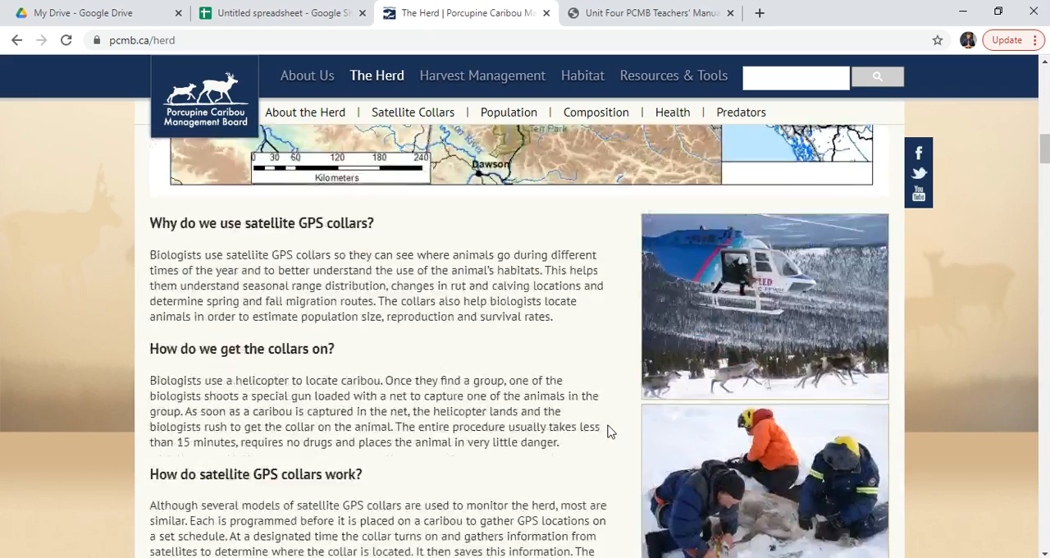
scroll(586, 361, "up", 8)
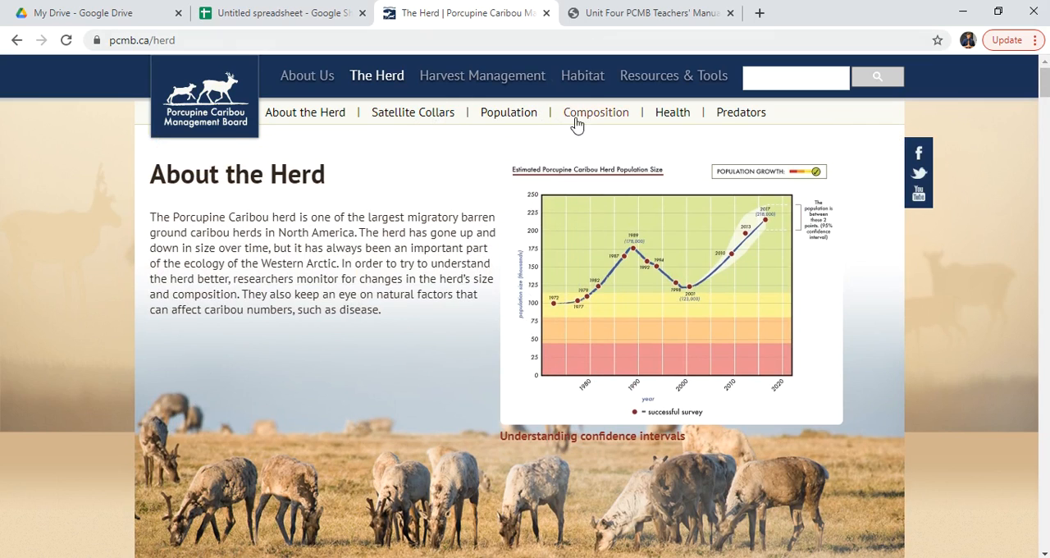
View the herd size chart in the Unit Four manual, and review the year and population rows in the untitled spreadsheet
left_click(647, 14)
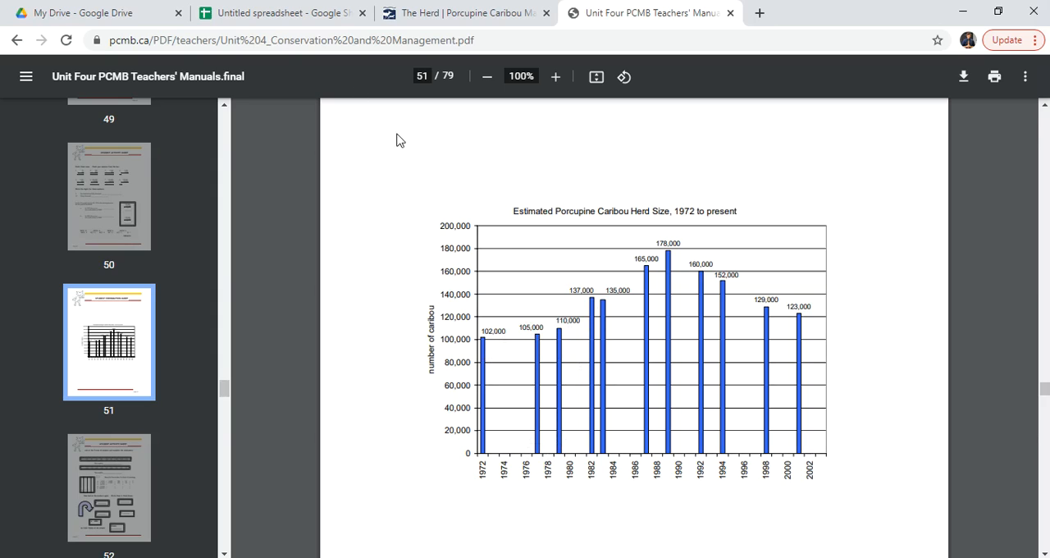
left_click(292, 18)
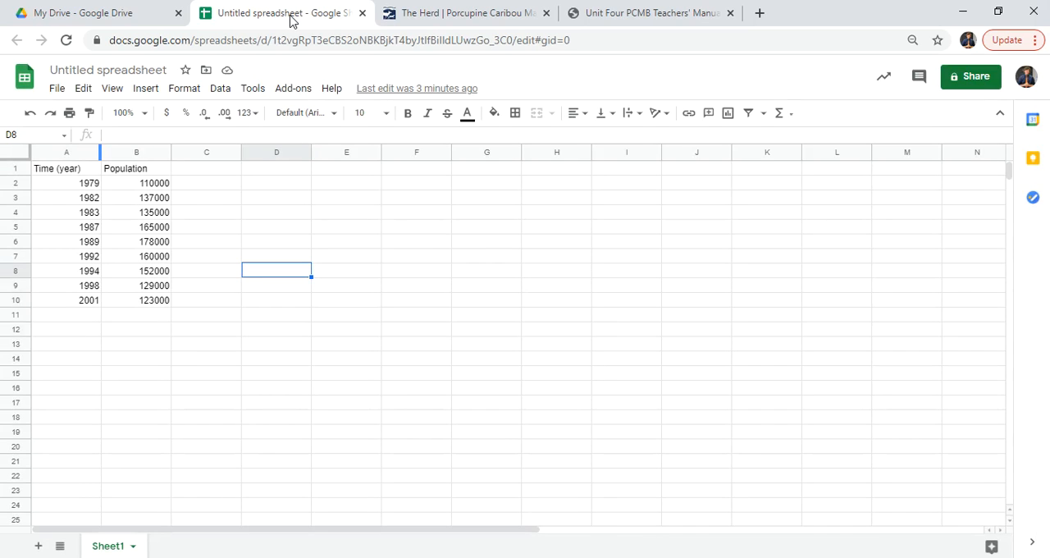
left_click(69, 170)
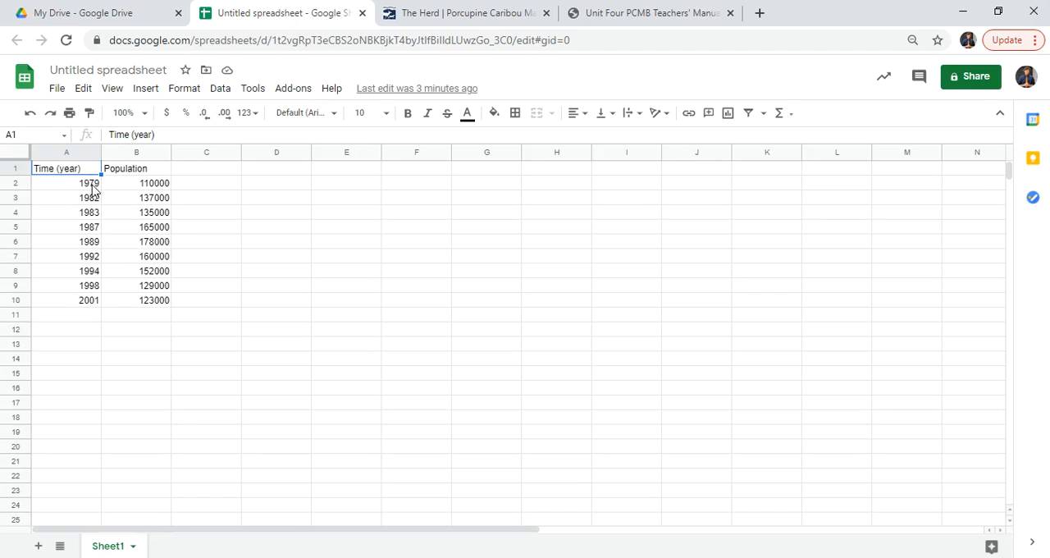
key("Down")
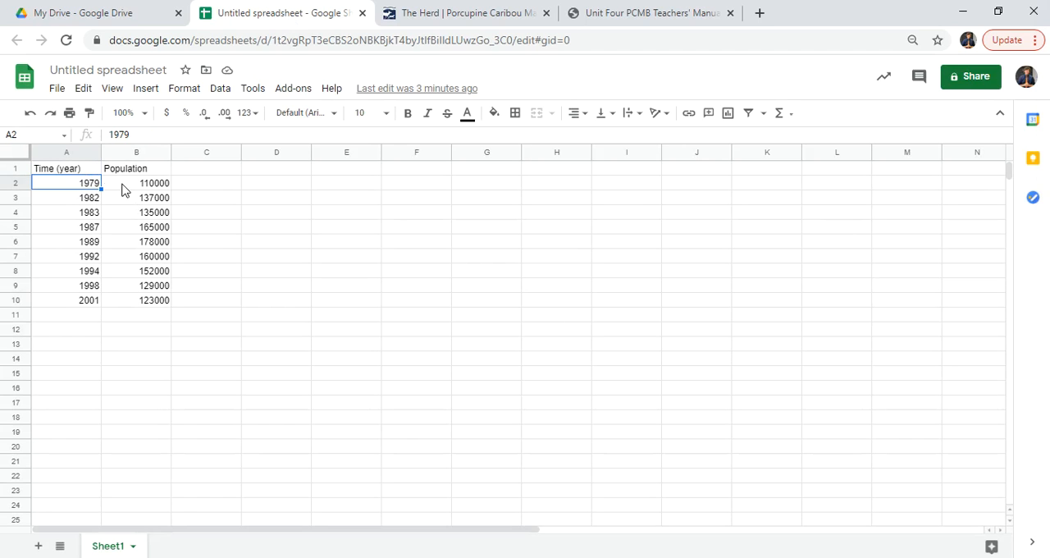
left_click(155, 187)
left_click(69, 207)
left_click(129, 200)
left_click(89, 214)
left_click(92, 230)
left_click(141, 231)
left_click(97, 245)
left_click(142, 247)
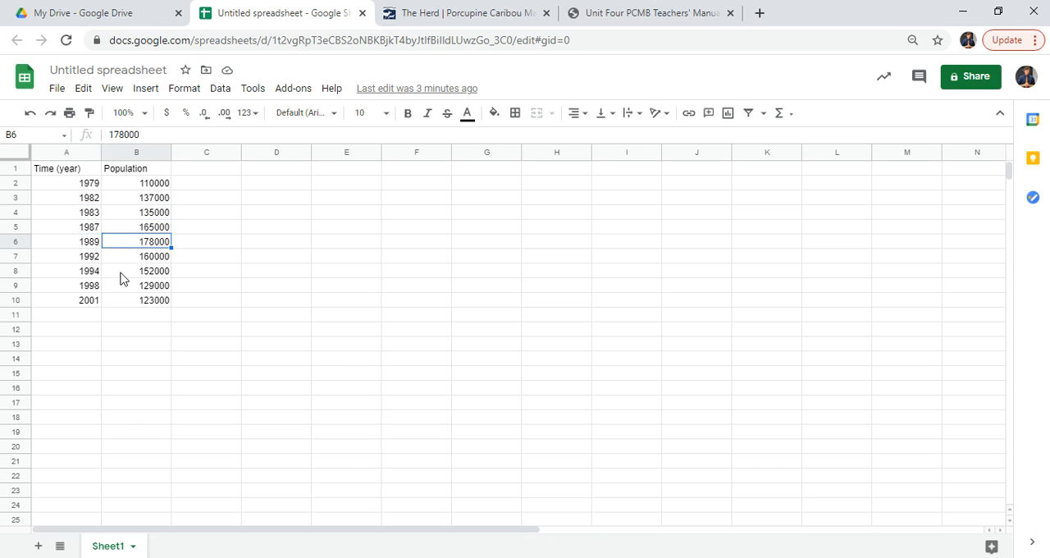
left_click_drag(85, 302, 133, 304)
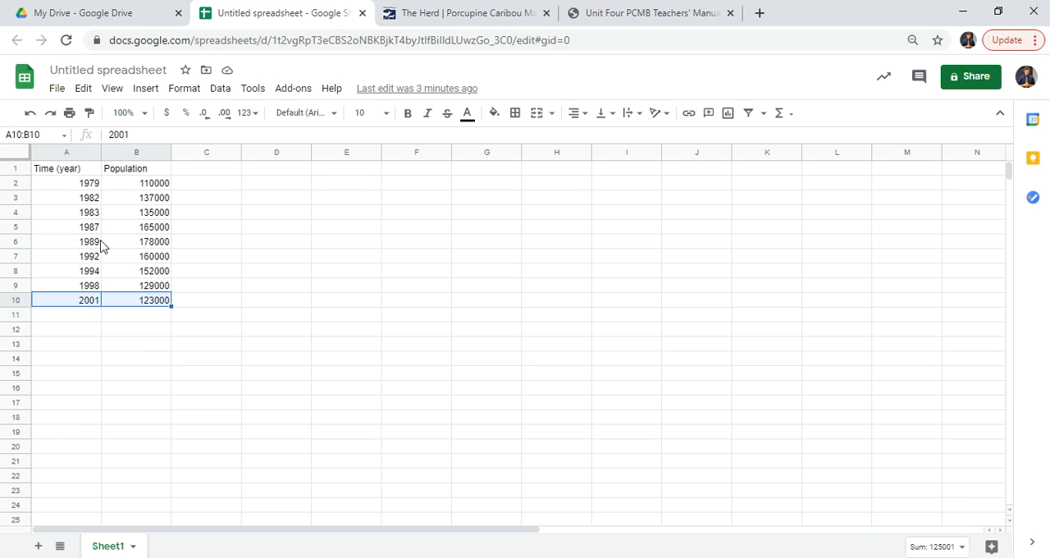
left_click(164, 319)
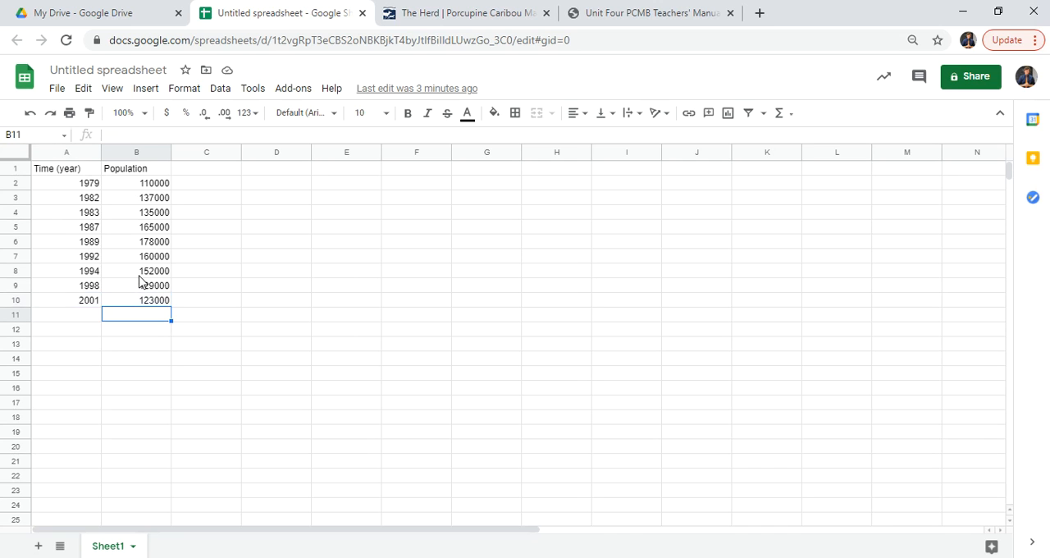
Insert a chart from the year and population data in A1:B10, including the headers
left_click_drag(85, 172, 158, 305)
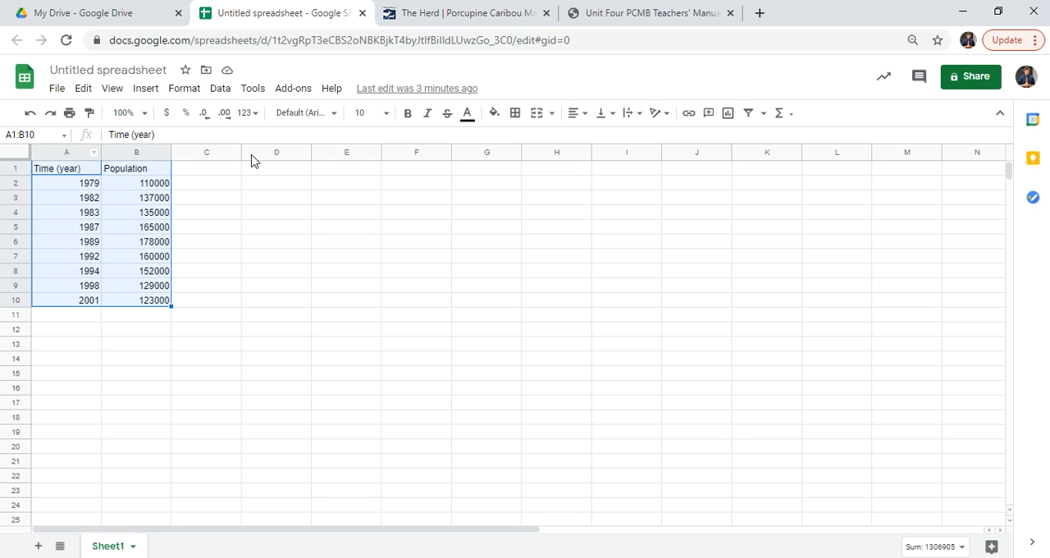
left_click(148, 92)
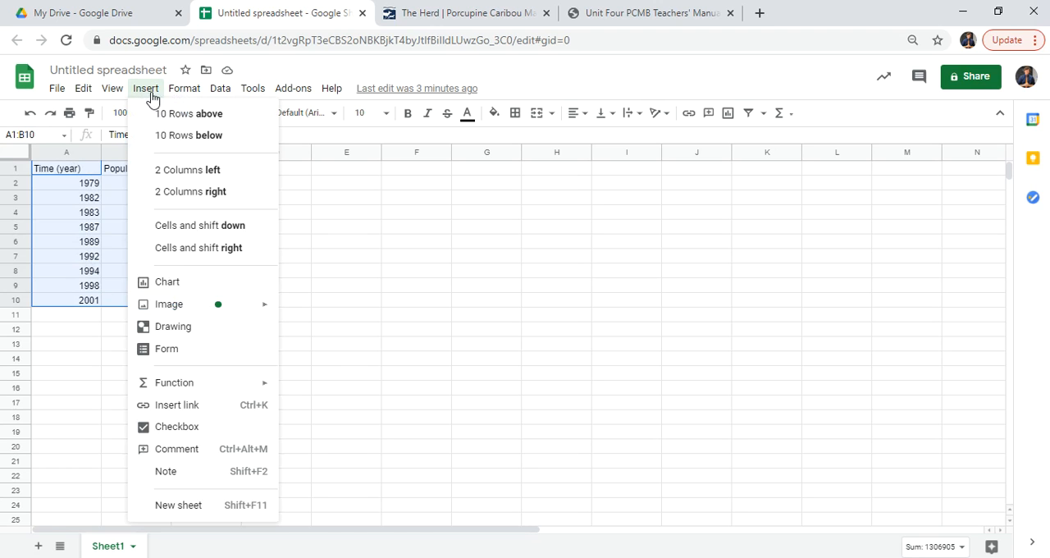
left_click(211, 281)
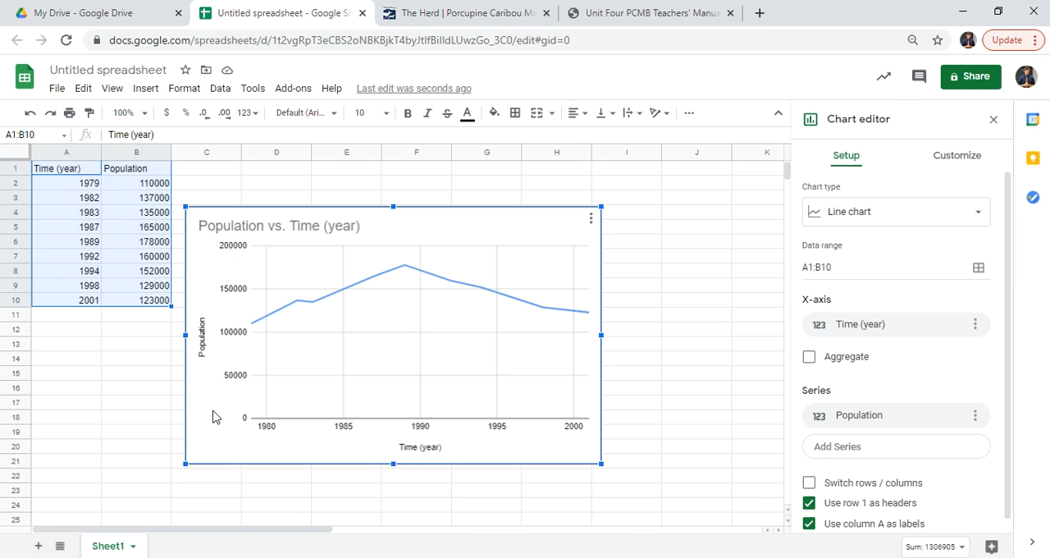
Enlarge the chart to span about columns C to J beside the data and change its type to a scatter chart
left_click_drag(601, 206, 655, 174)
left_click_drag(655, 465, 731, 511)
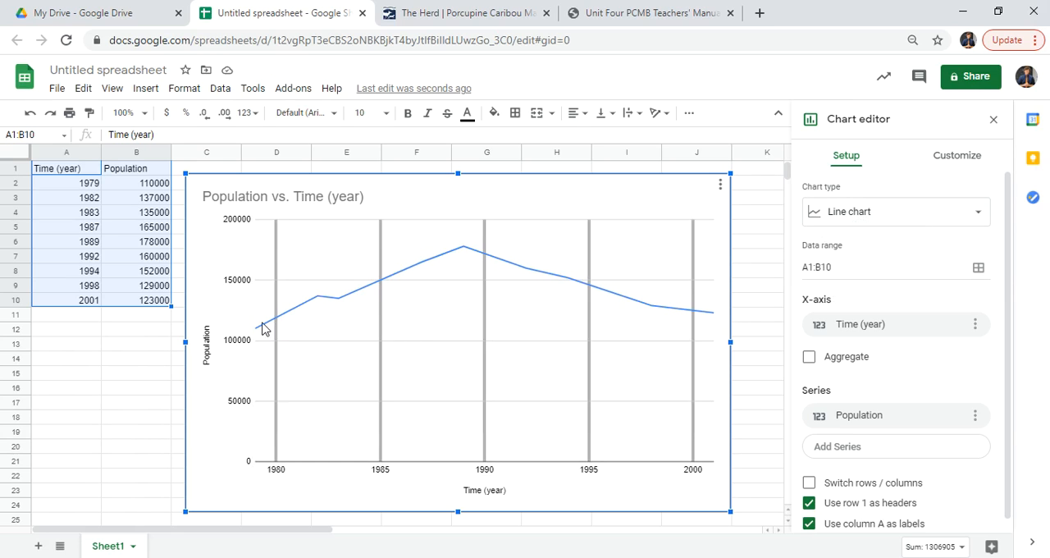
left_click(846, 220)
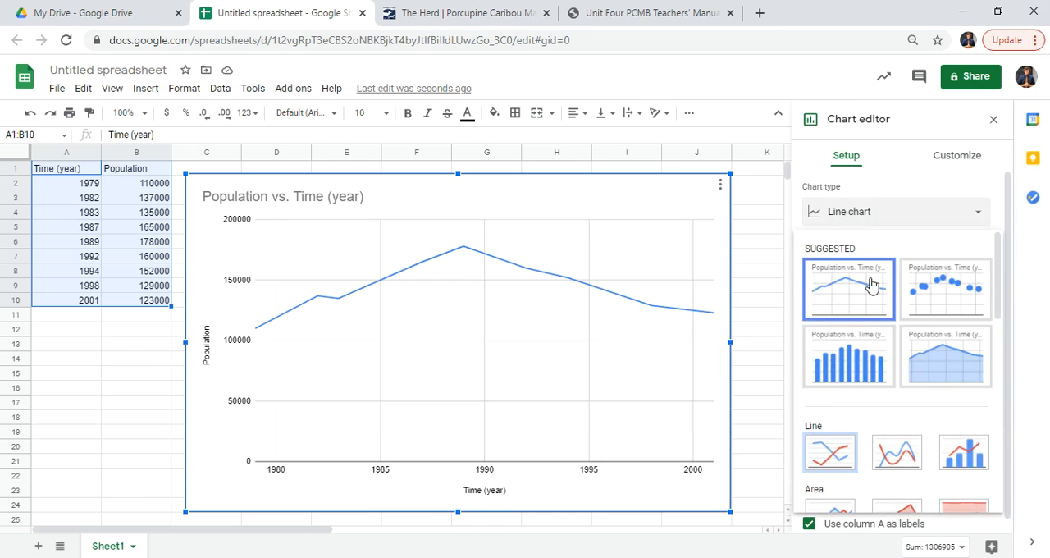
left_click(936, 285)
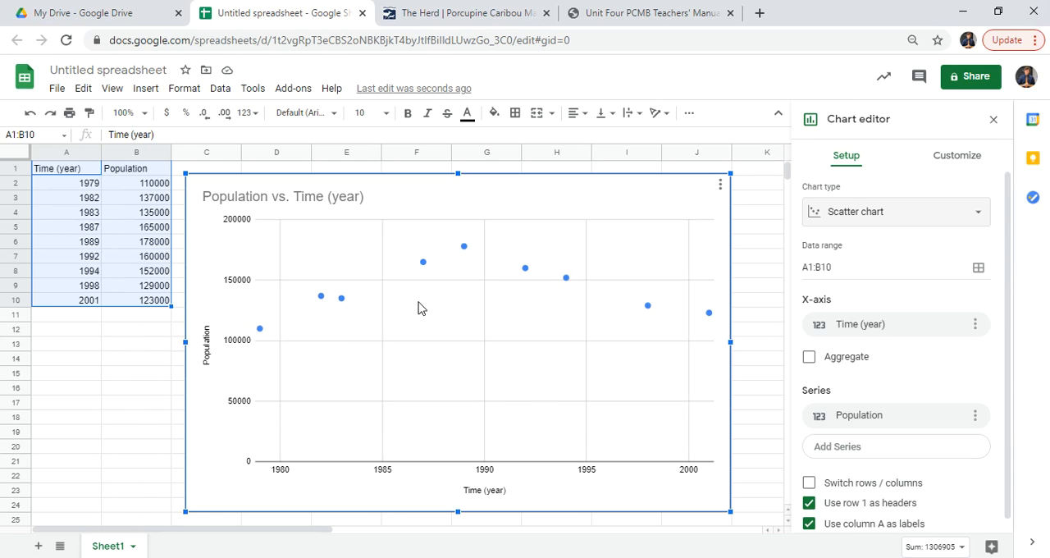
Add a trendline to the Population series of the scatter chart
left_click(426, 271)
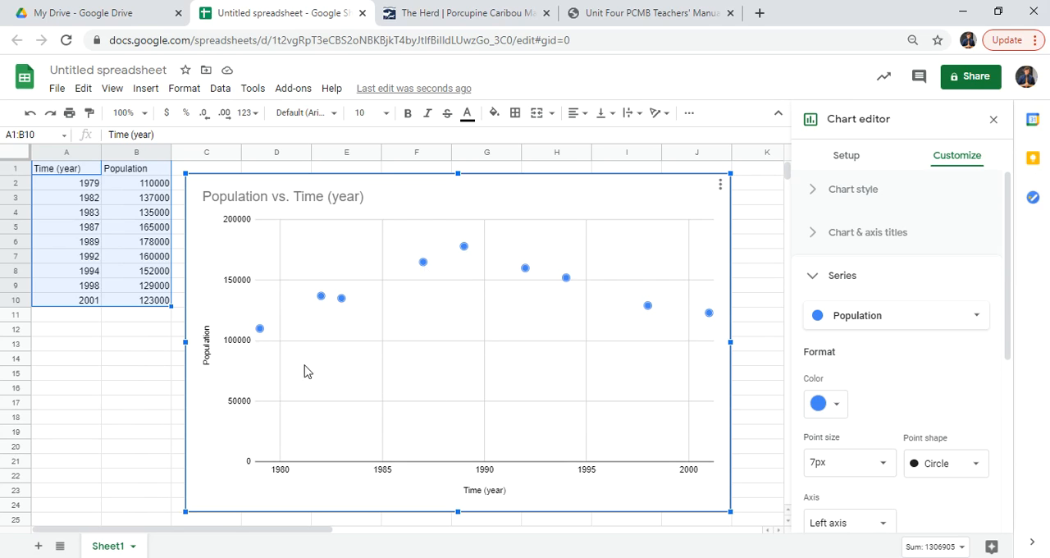
left_click(847, 161)
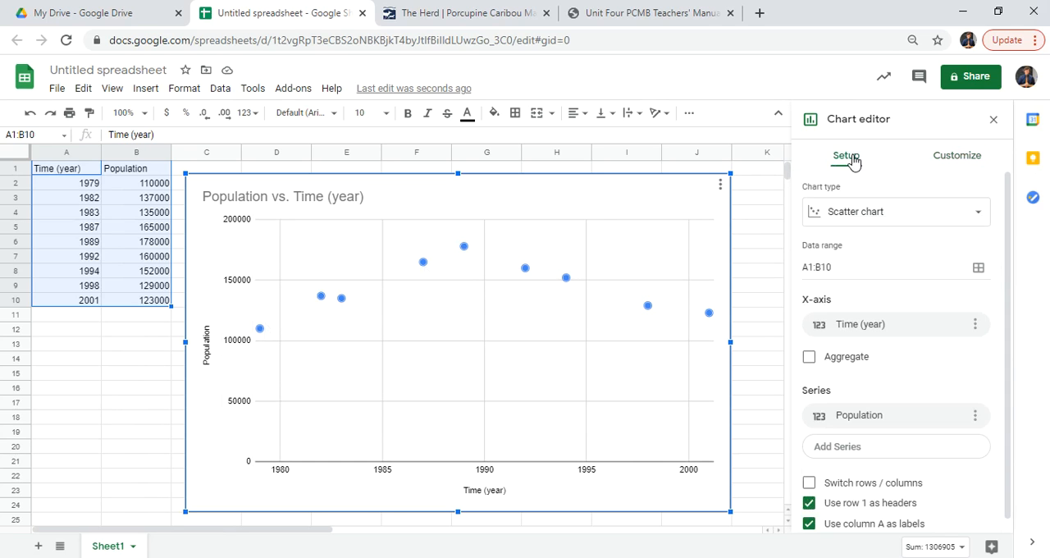
left_click(949, 157)
left_click(818, 276)
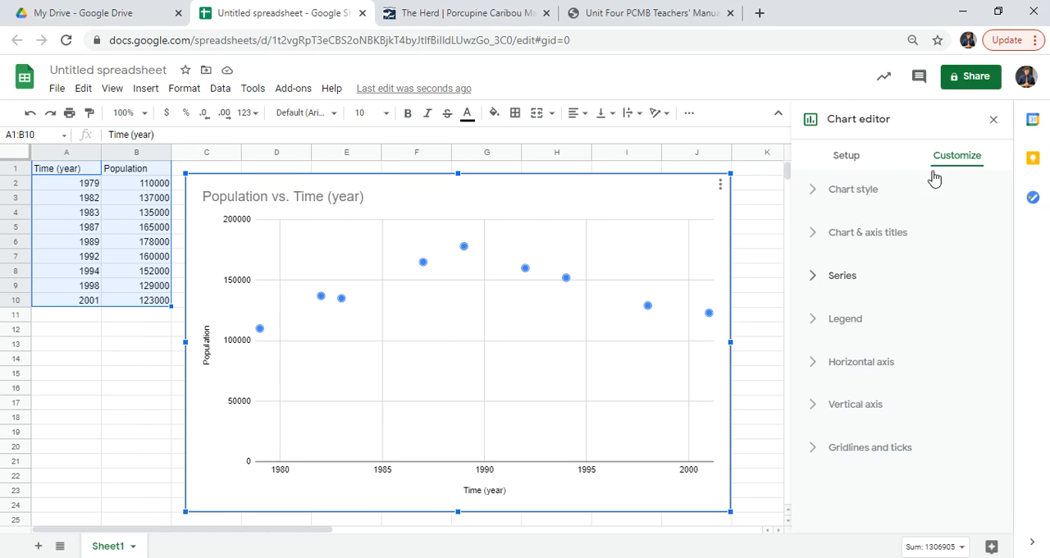
left_click(854, 276)
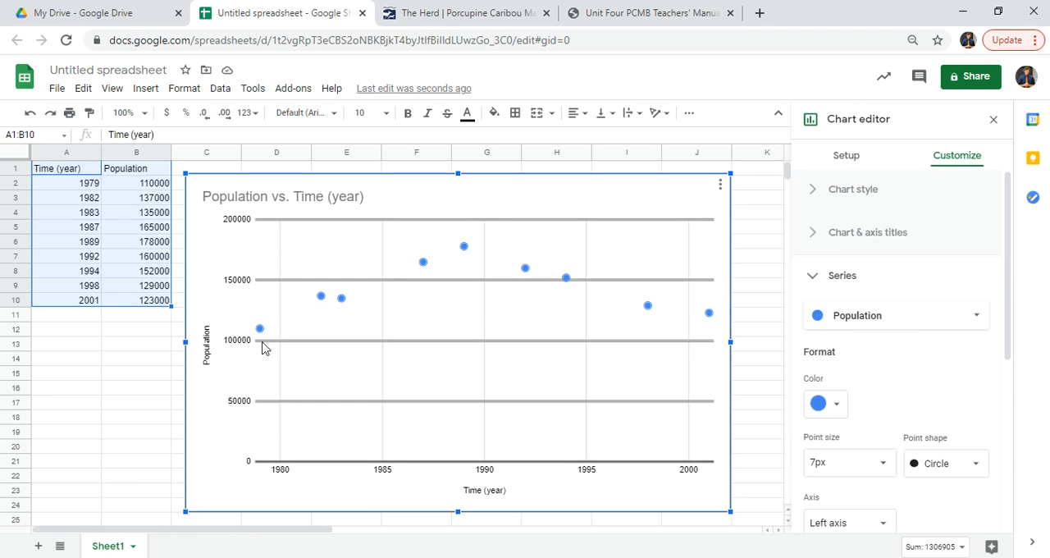
left_click_drag(1013, 267, 1000, 402)
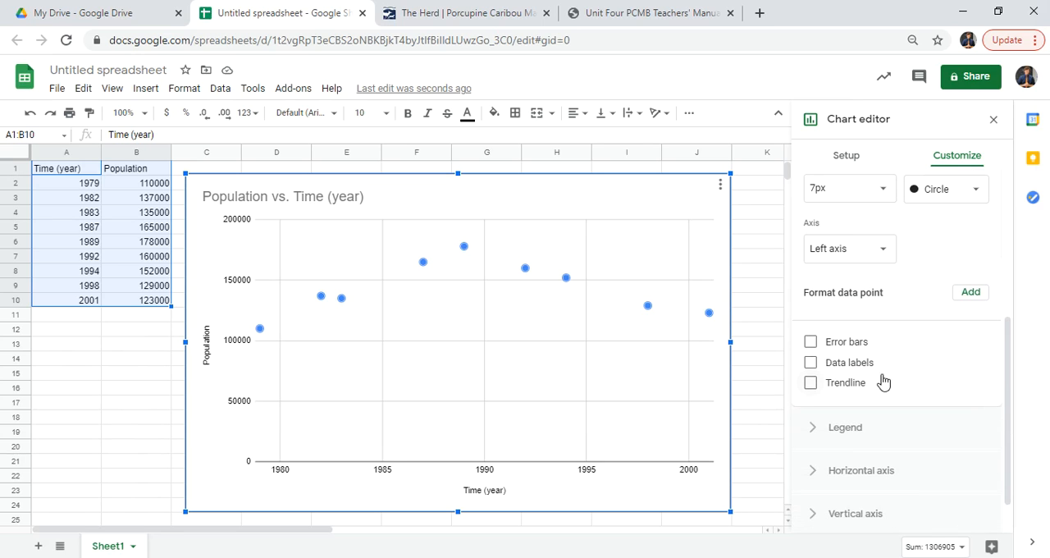
left_click(810, 385)
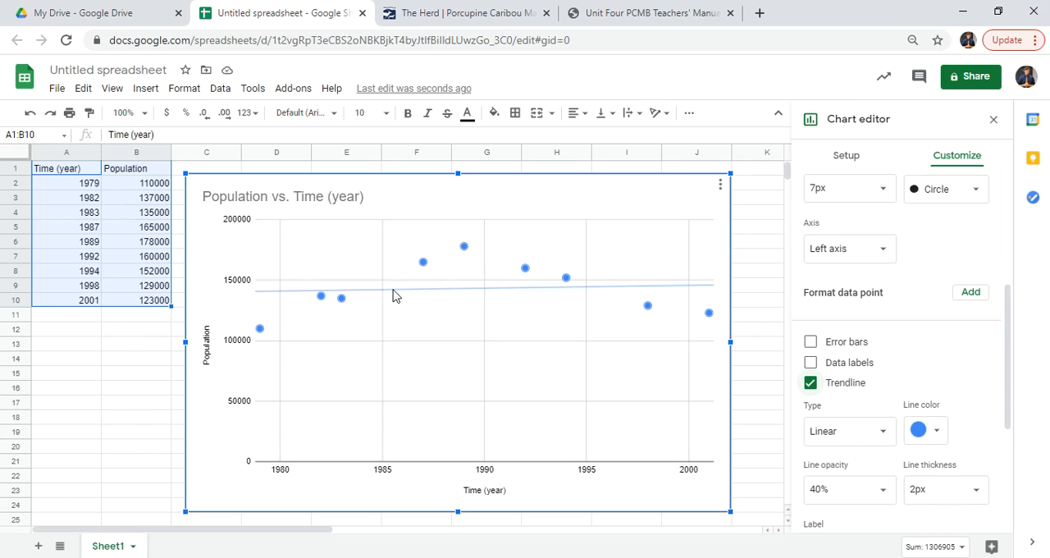
Set the Population trendline's type to Polynomial
left_click_drag(1011, 353, 1013, 394)
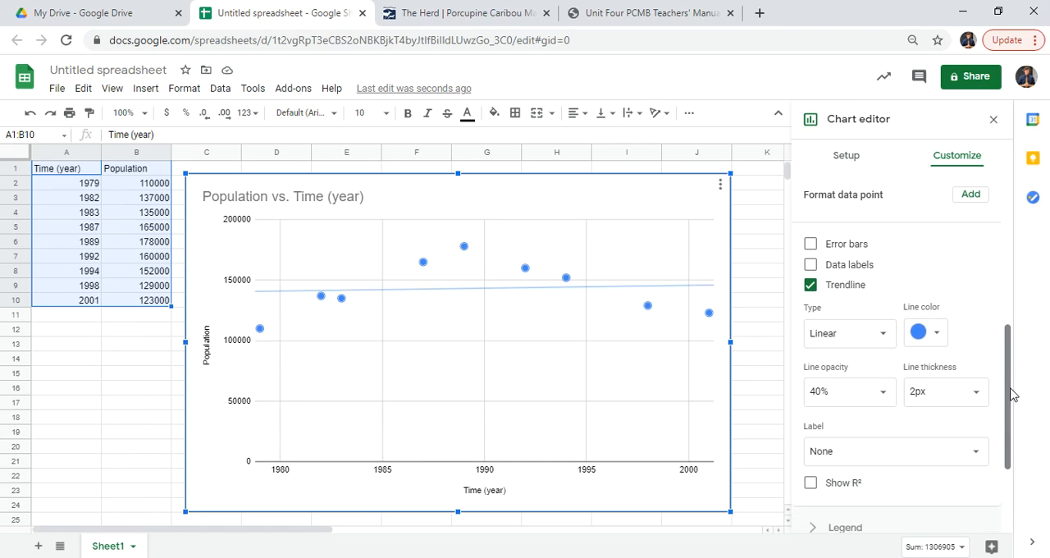
left_click(877, 339)
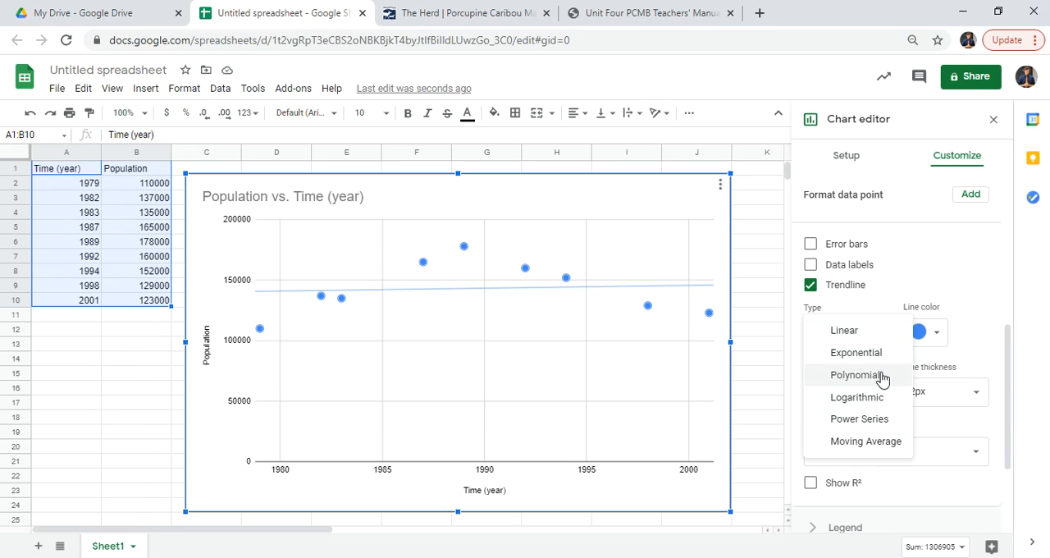
left_click(878, 375)
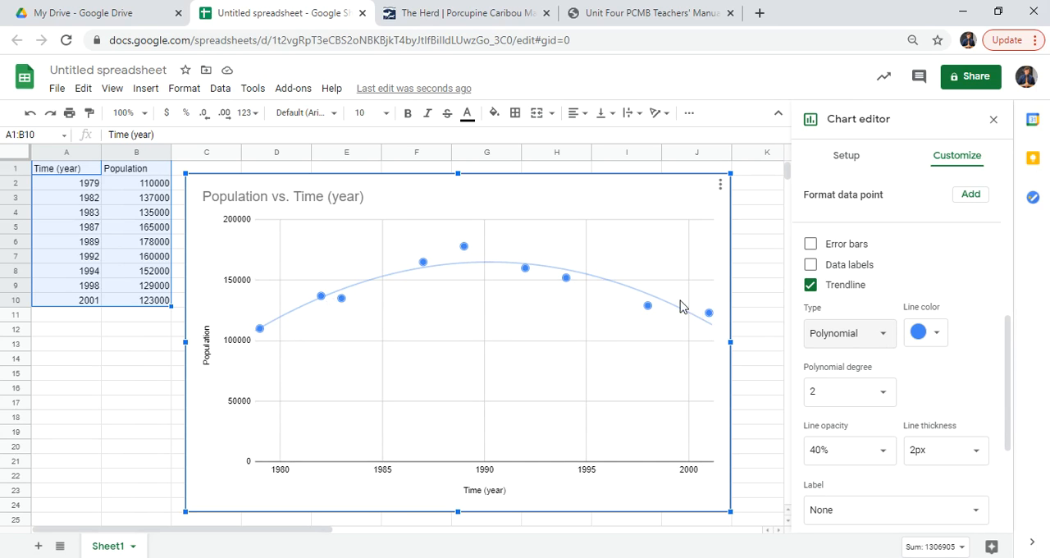
Set the Population trendline's polynomial degree to 3, and raise it to 4
left_click(864, 394)
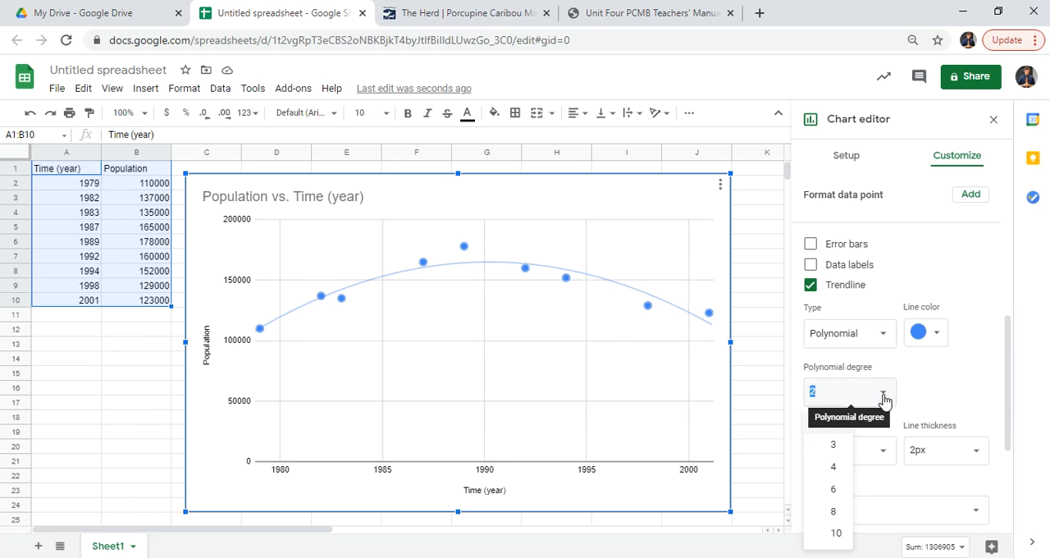
left_click(836, 448)
left_click(887, 392)
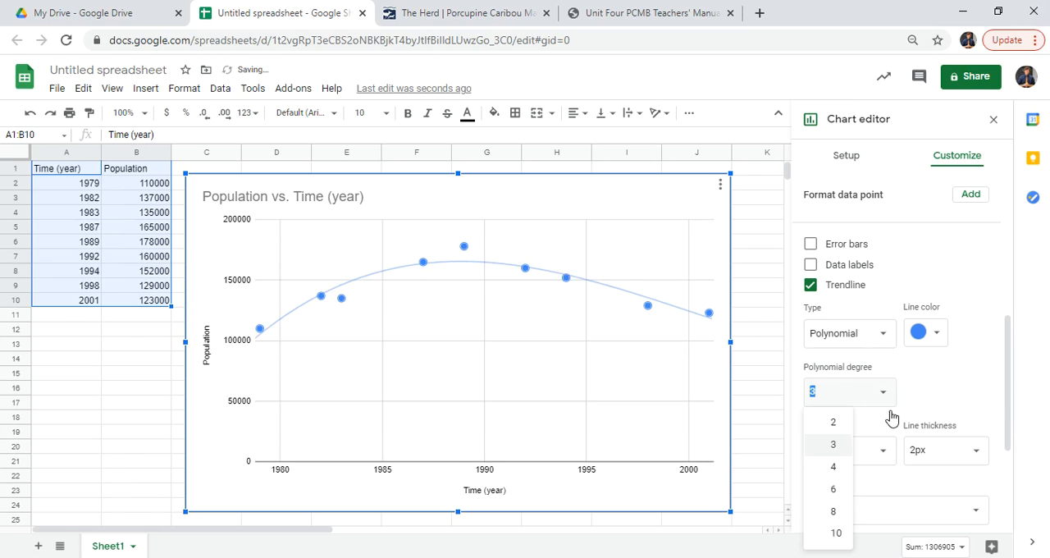
left_click(842, 469)
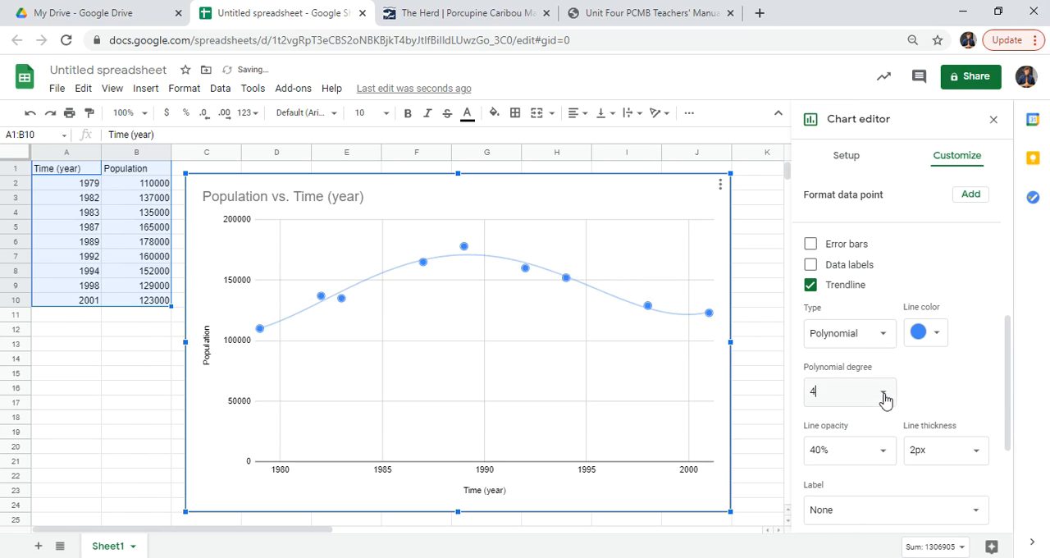
Try polynomial degrees 6 and 10 on the Population trendline, returning to degree 4 after each
left_click(887, 396)
left_click(835, 491)
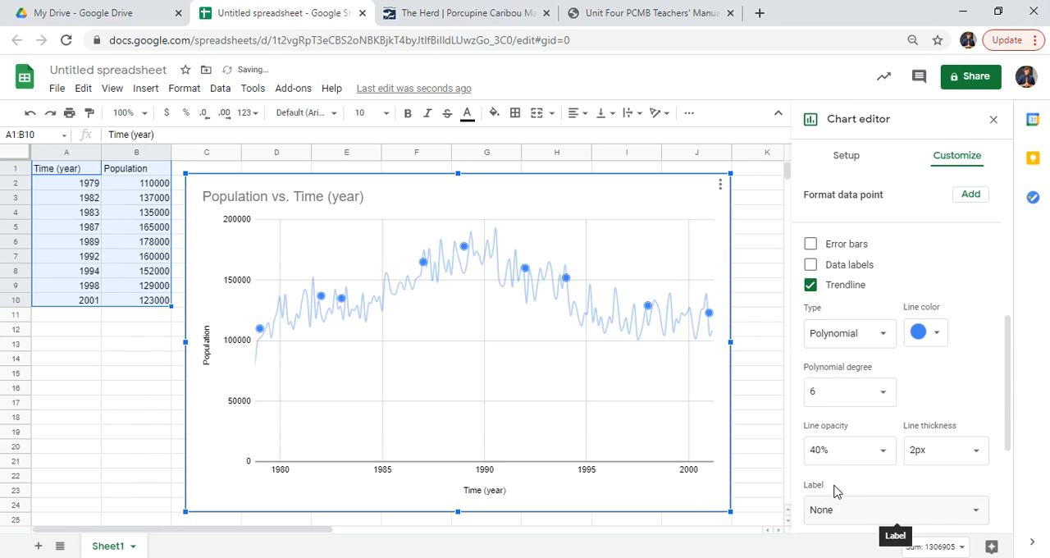
left_click(886, 402)
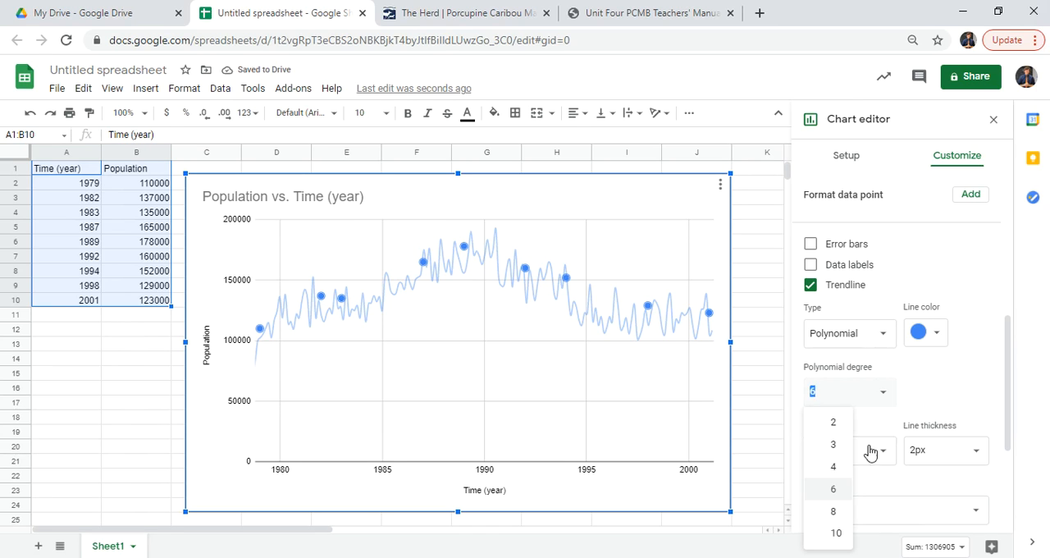
left_click(837, 475)
left_click(883, 392)
left_click(836, 537)
left_click(884, 393)
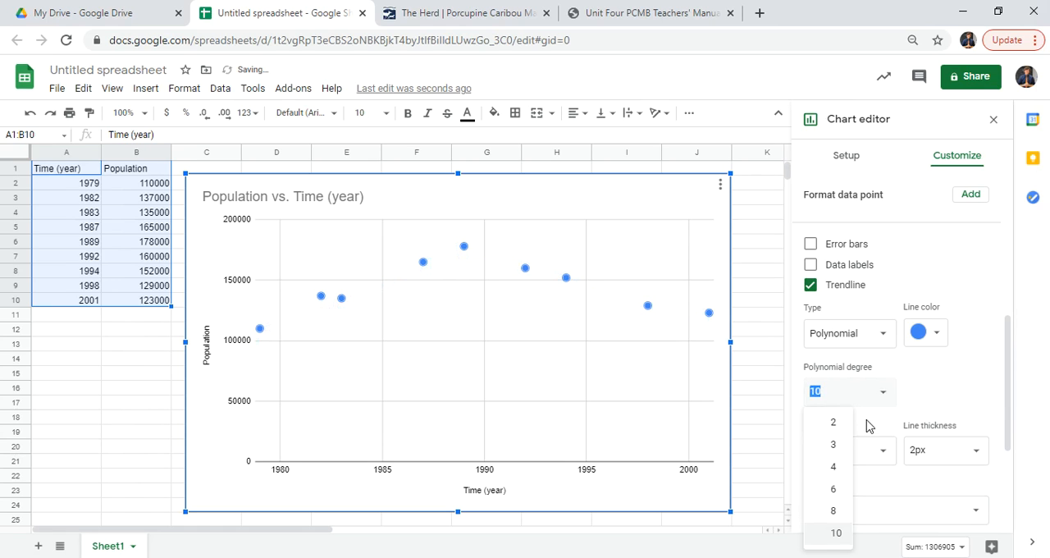
left_click(839, 477)
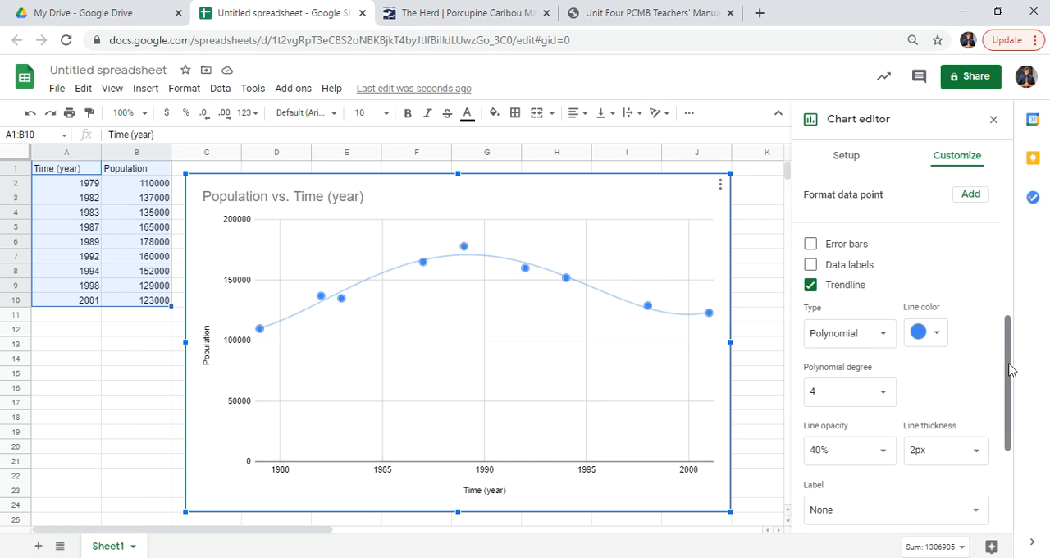
Label the Population trendline with its equation
scroll(1008, 372, "down", 2)
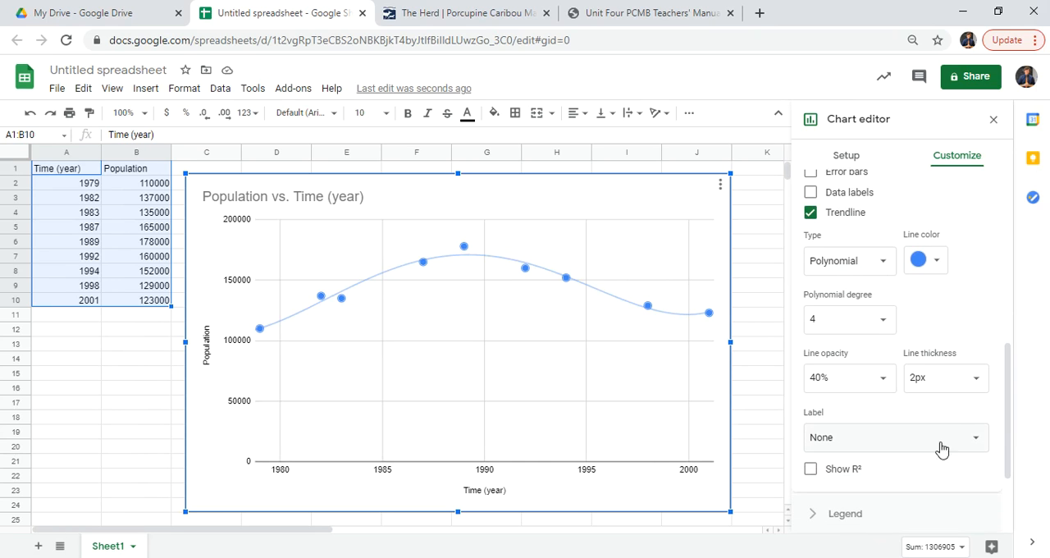
left_click(976, 444)
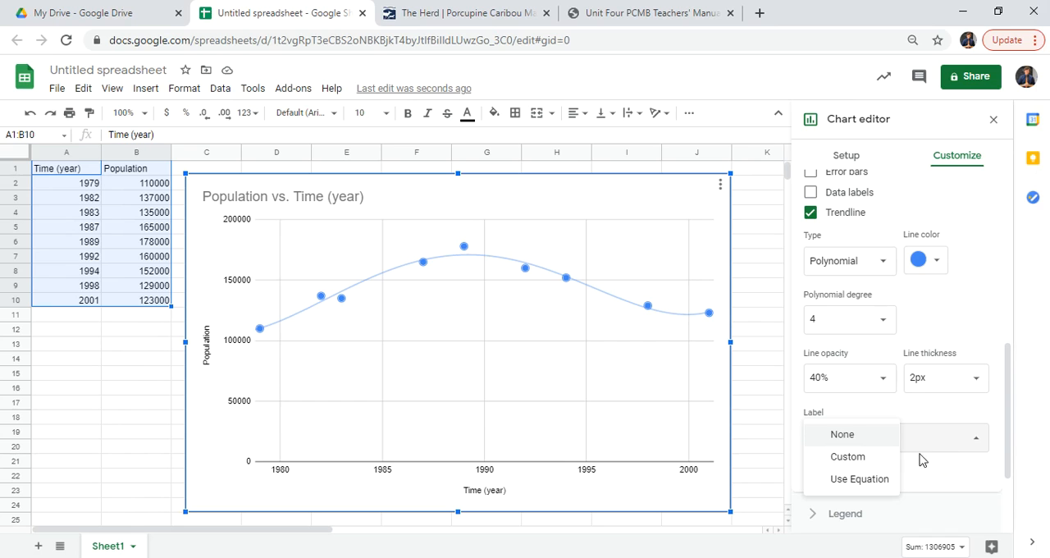
left_click(859, 479)
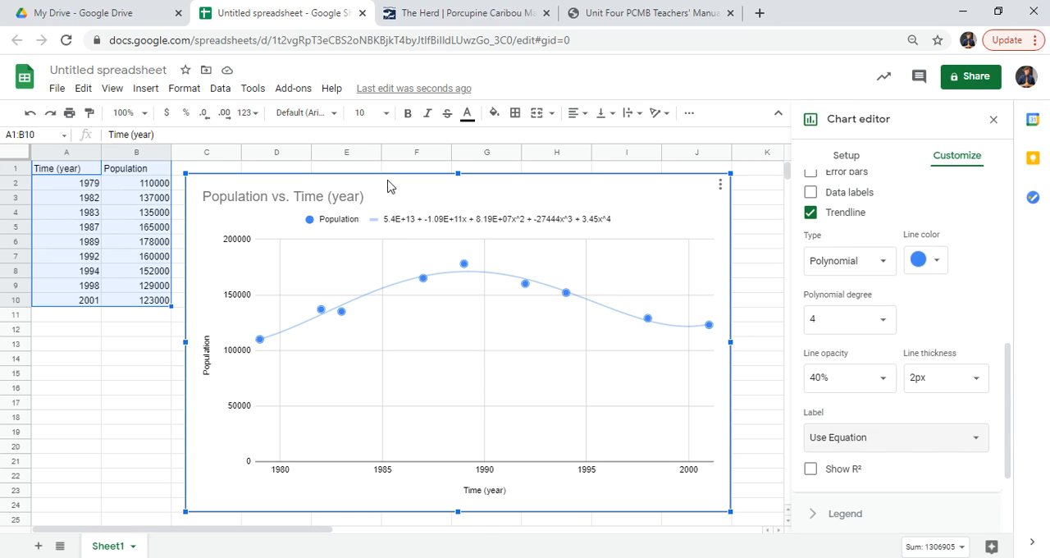
Move the chart down to free row 2 above it and enter 5.40E+13 in cell E2
left_click_drag(396, 180, 392, 204)
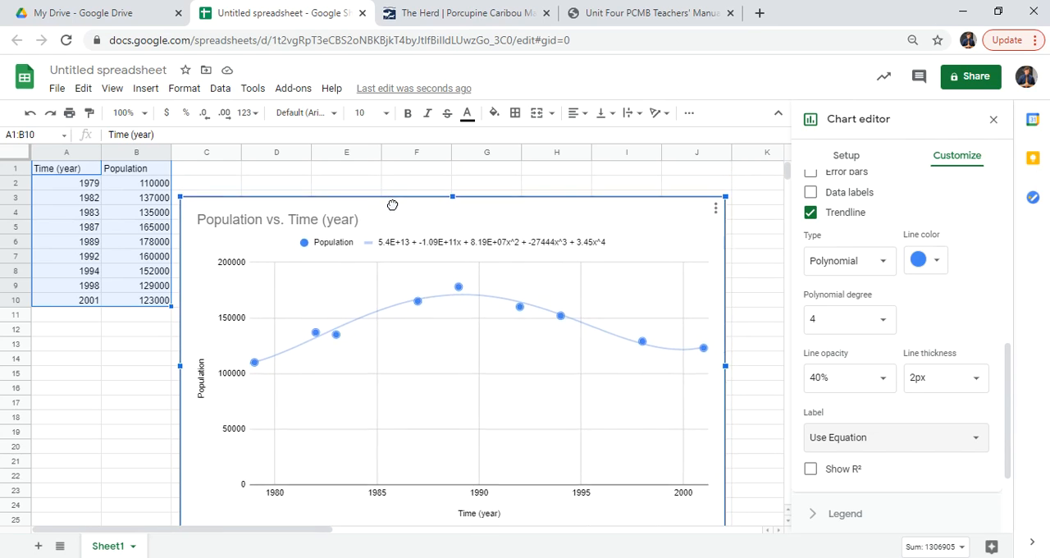
left_click(361, 180)
type("5.4")
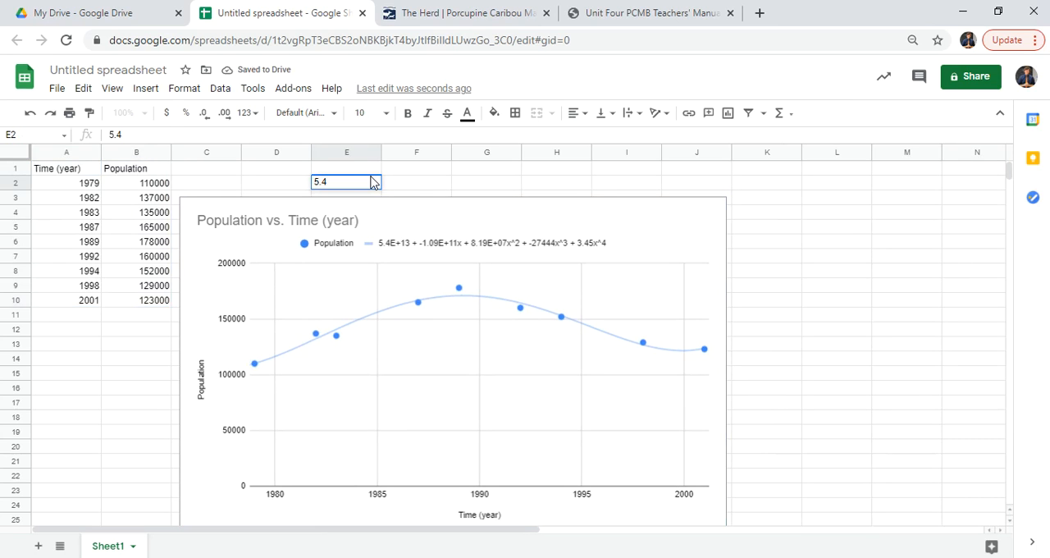
type("0E+13")
key("Tab")
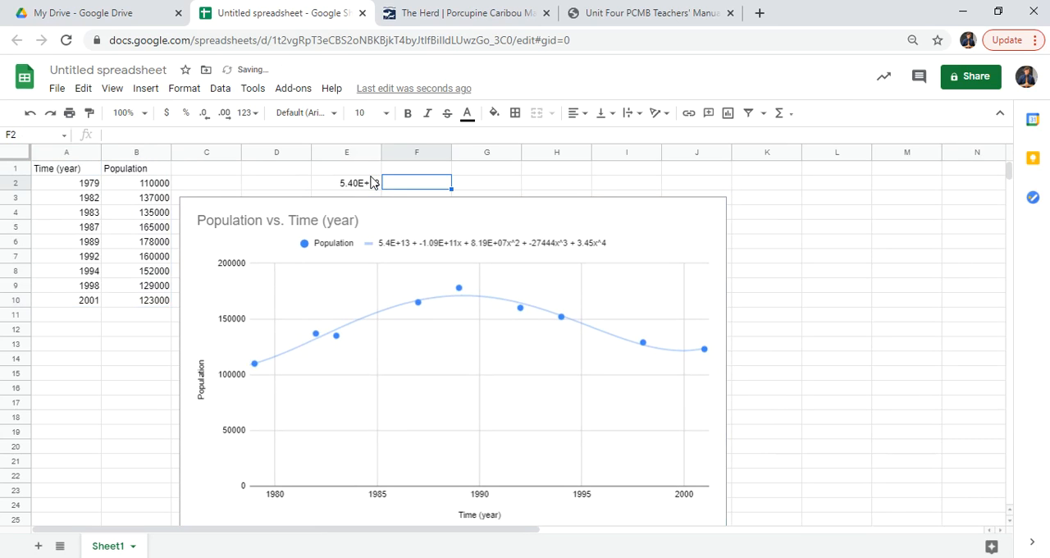
Try to enter =5.40x10^13 as a formula in cell F2
type("=5.40")
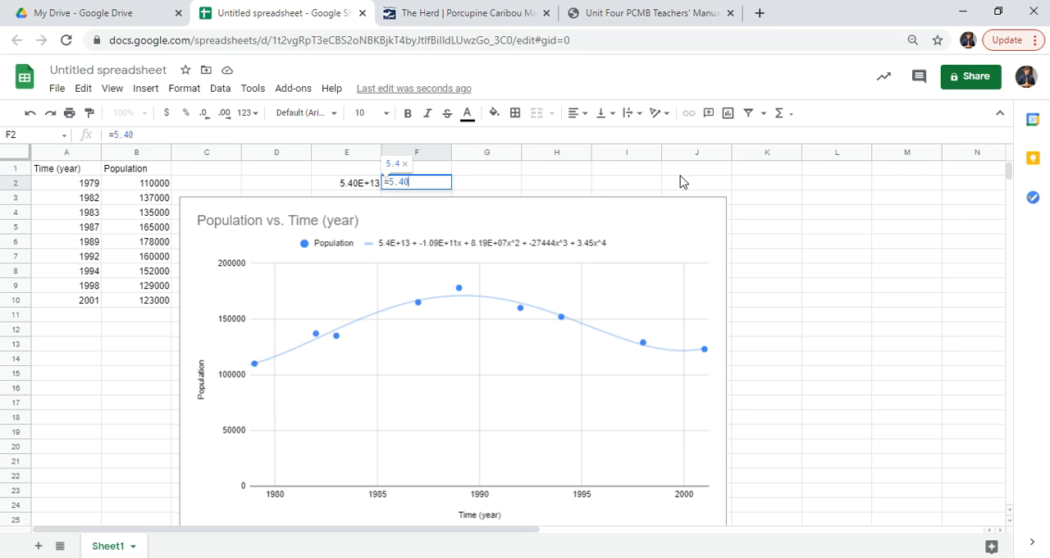
type("x10^13")
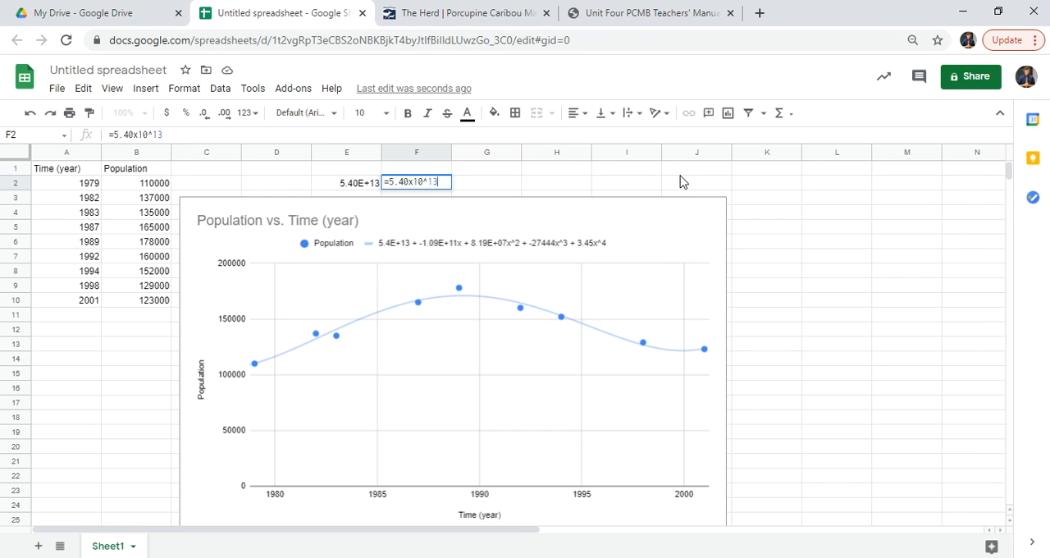
key("Return")
Remove the leading equals sign in F2 so it holds 5.40x10^13 as text, and compare it with E2
key("Up")
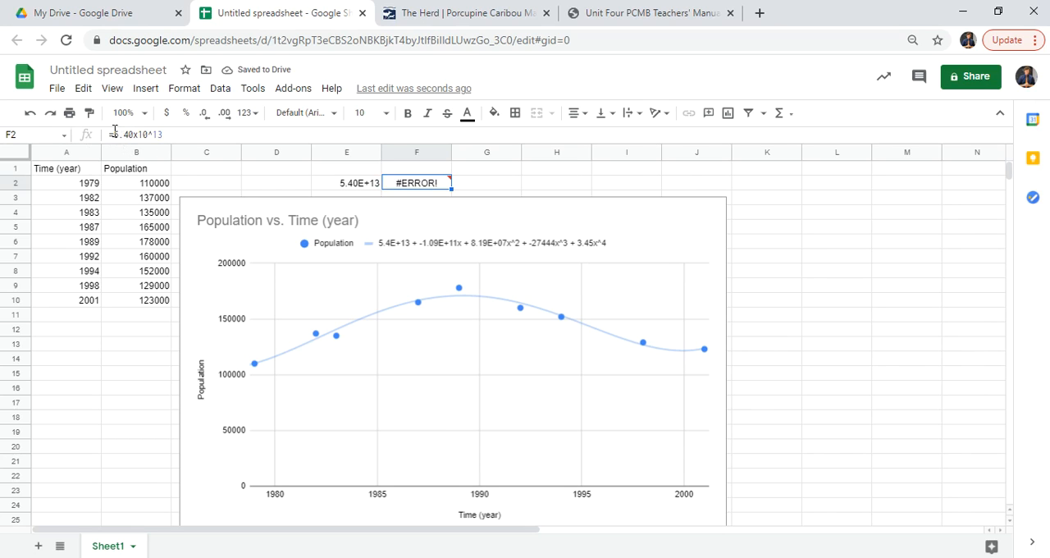
left_click(158, 140)
key("Home")
key("Delete")
key("Return")
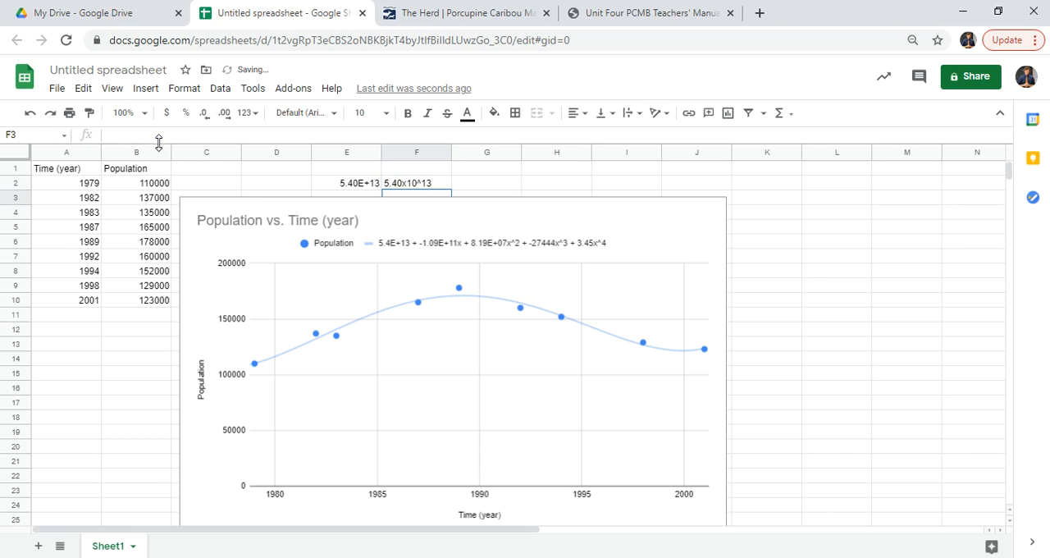
left_click(429, 190)
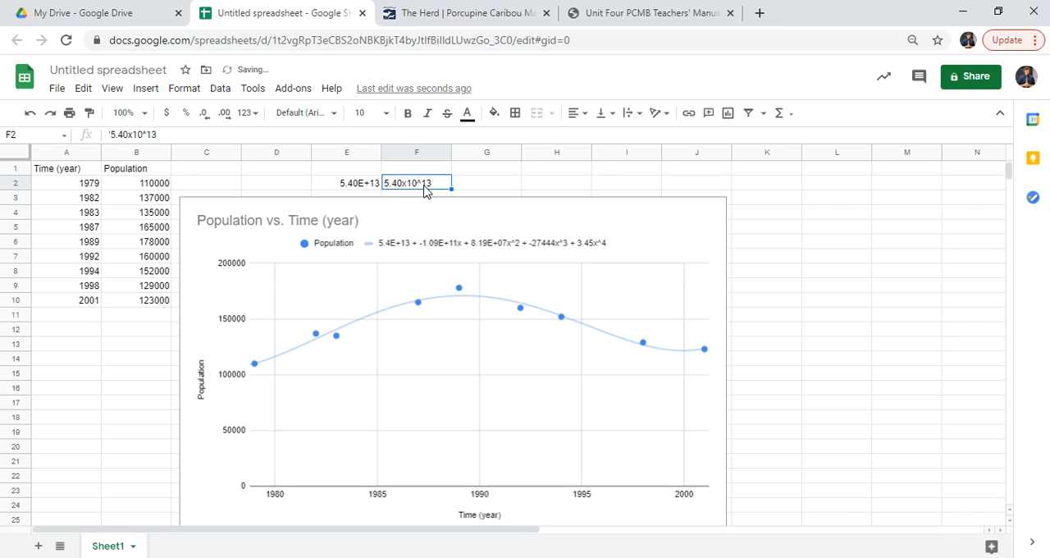
left_click(356, 187)
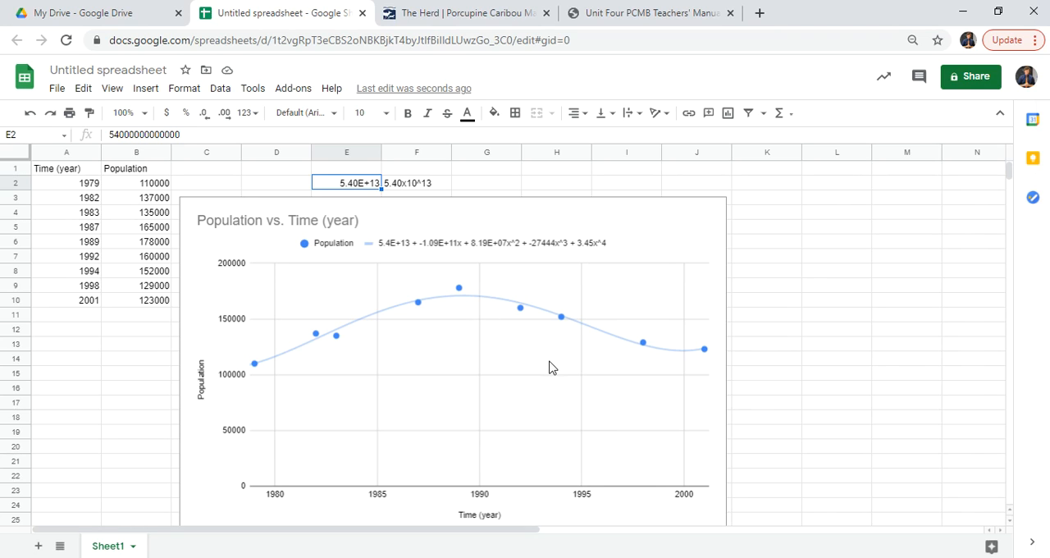
Copy A1:B10 into cell A1 of the blank Excel workbook Book3 and widen column B to fit its header
left_click(115, 231)
left_click_drag(67, 174, 144, 303)
key("ctrl+c")
left_click(548, 557)
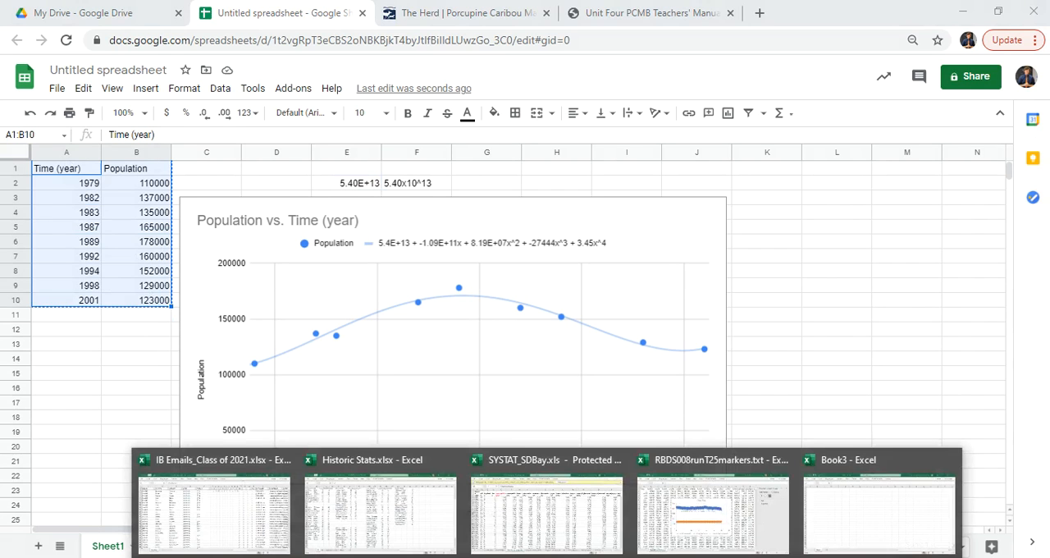
left_click(879, 514)
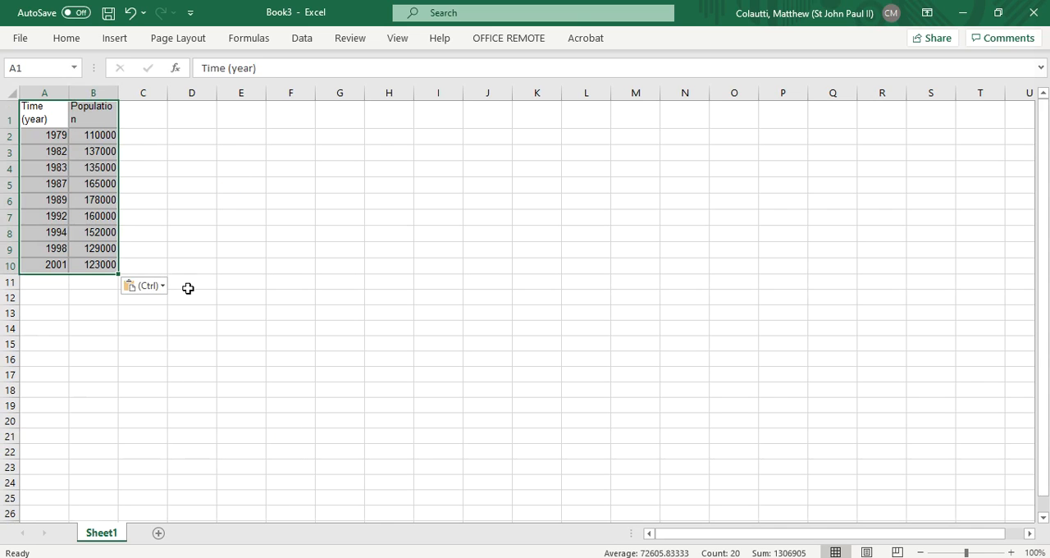
left_click(248, 292)
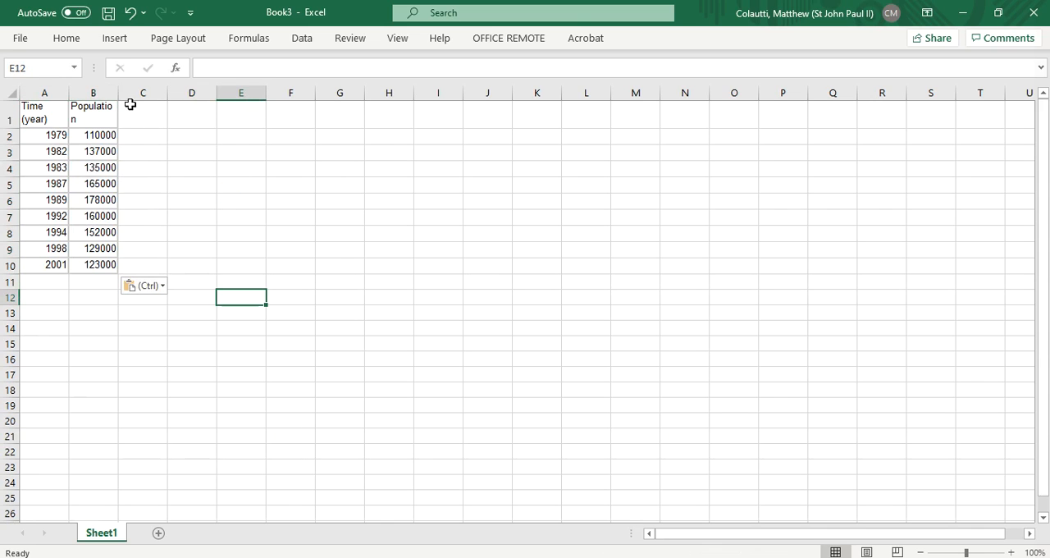
left_click_drag(120, 93, 133, 92)
Insert a scatter chart from A1:B10 and move it closer to the data, across about columns E to L
left_click_drag(40, 113, 110, 265)
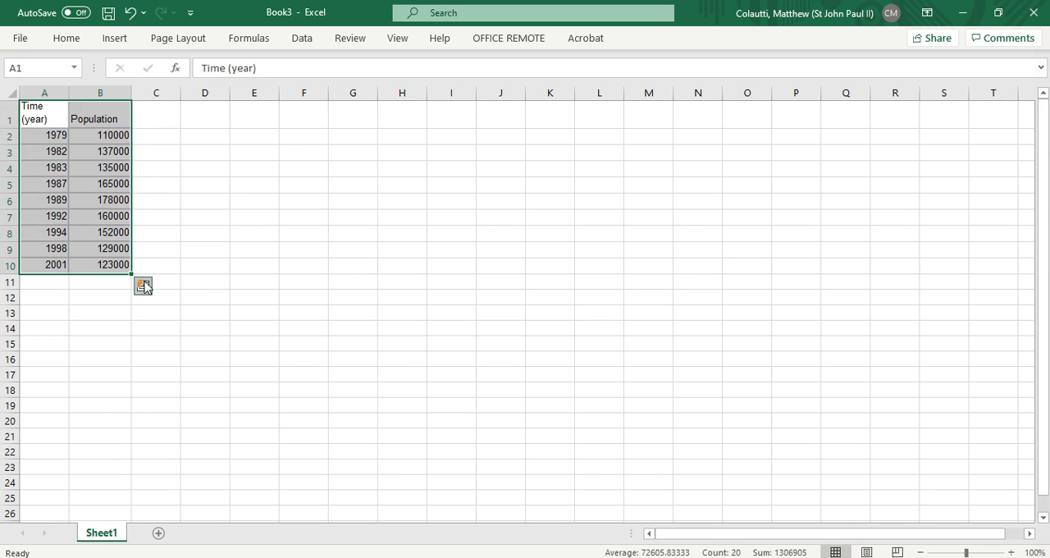
left_click(116, 41)
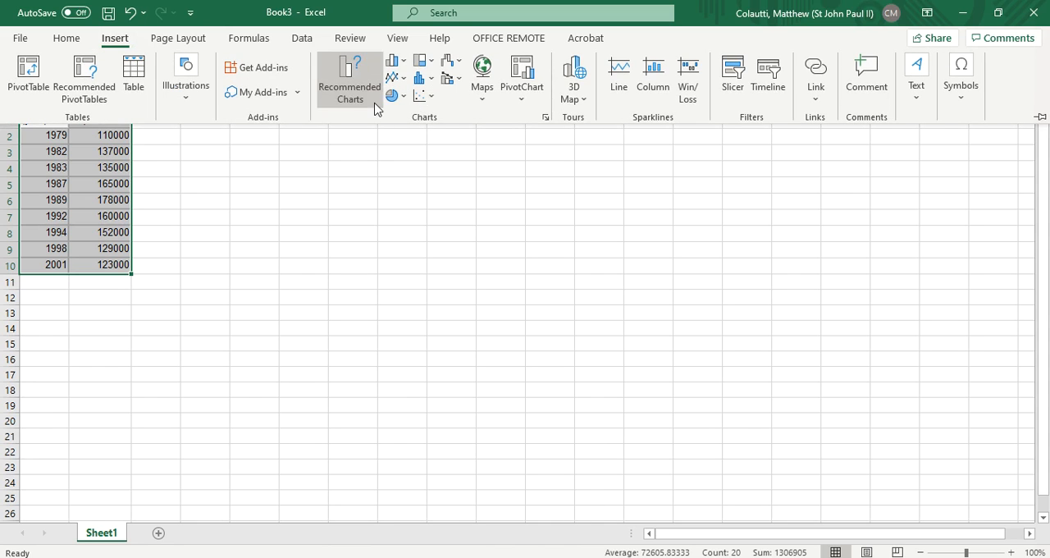
left_click(424, 99)
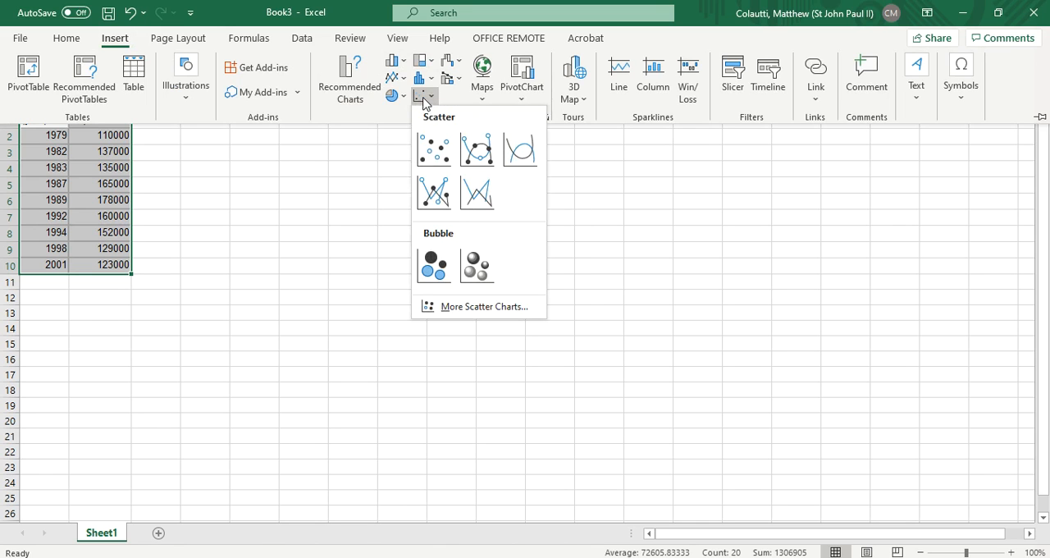
left_click(430, 156)
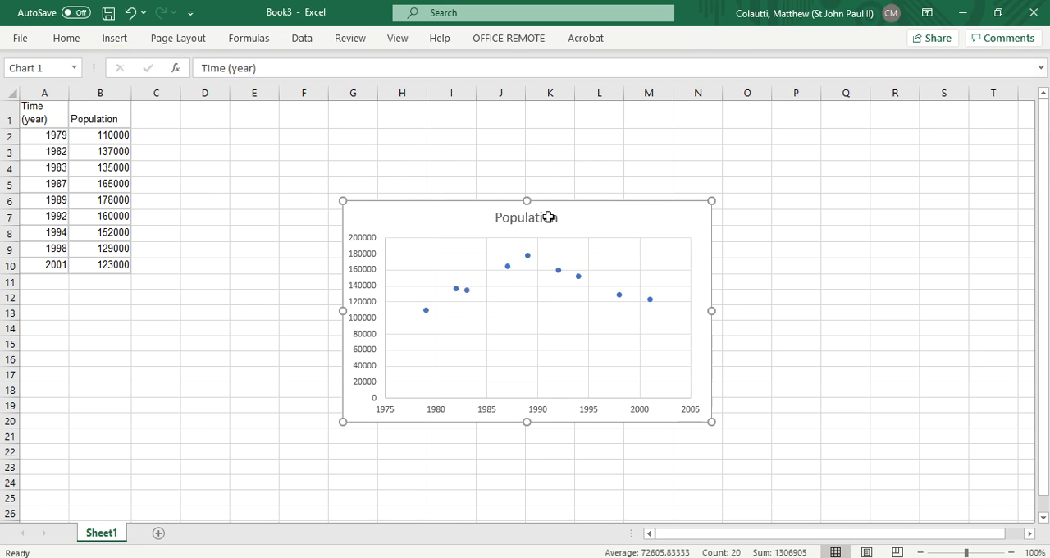
left_click_drag(588, 228, 501, 157)
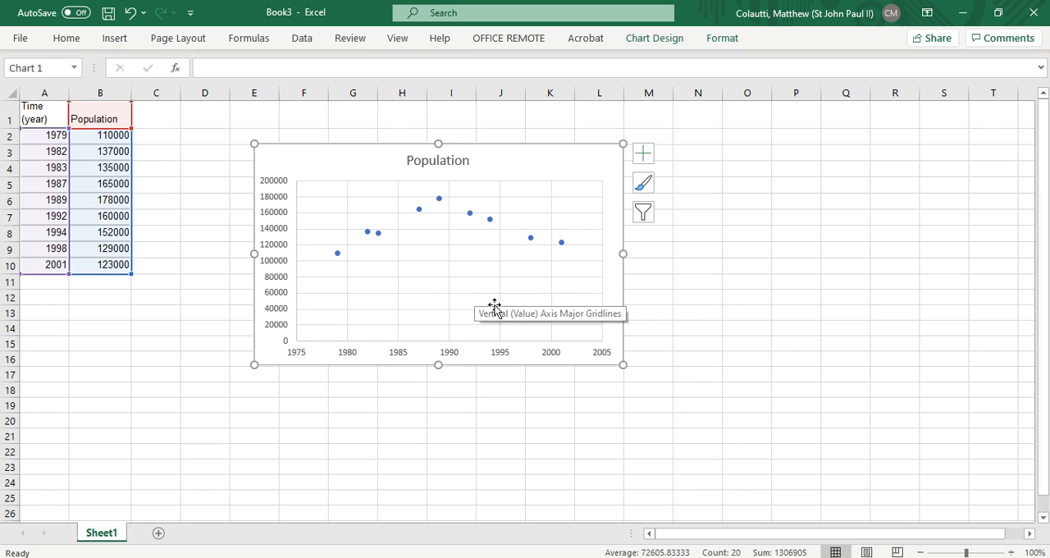
right_click(474, 359)
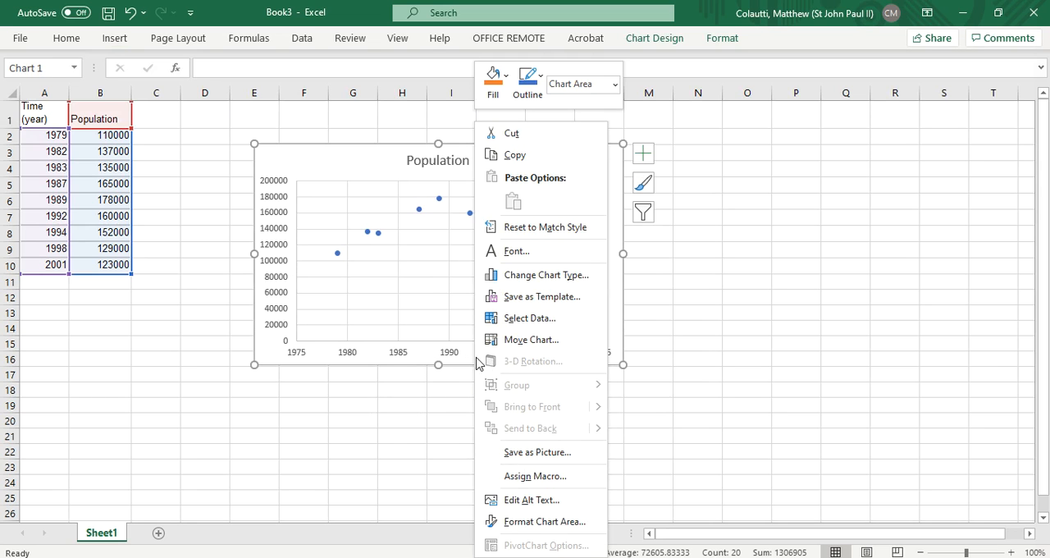
left_click(175, 206)
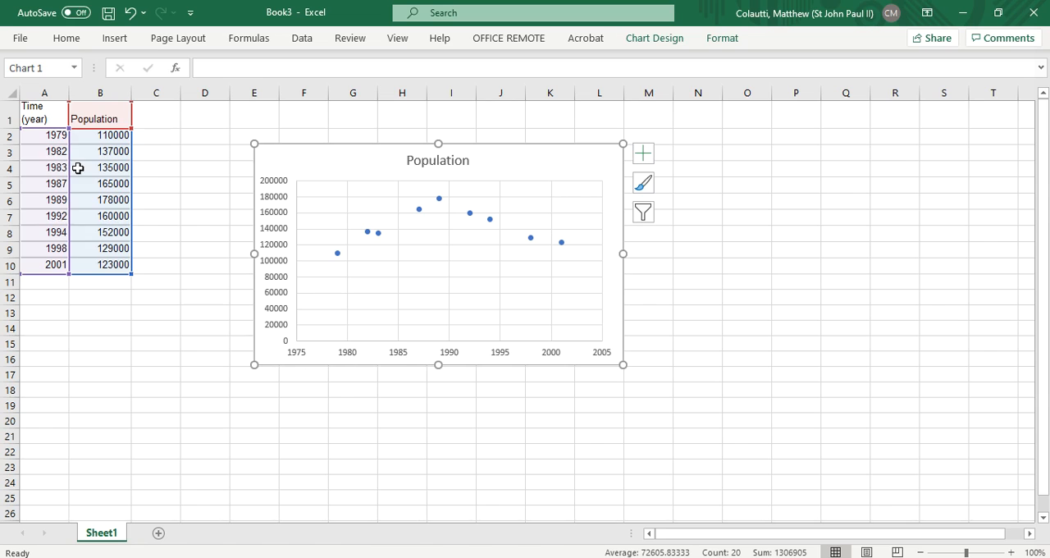
key("Escape")
left_click(56, 131)
left_click(40, 108)
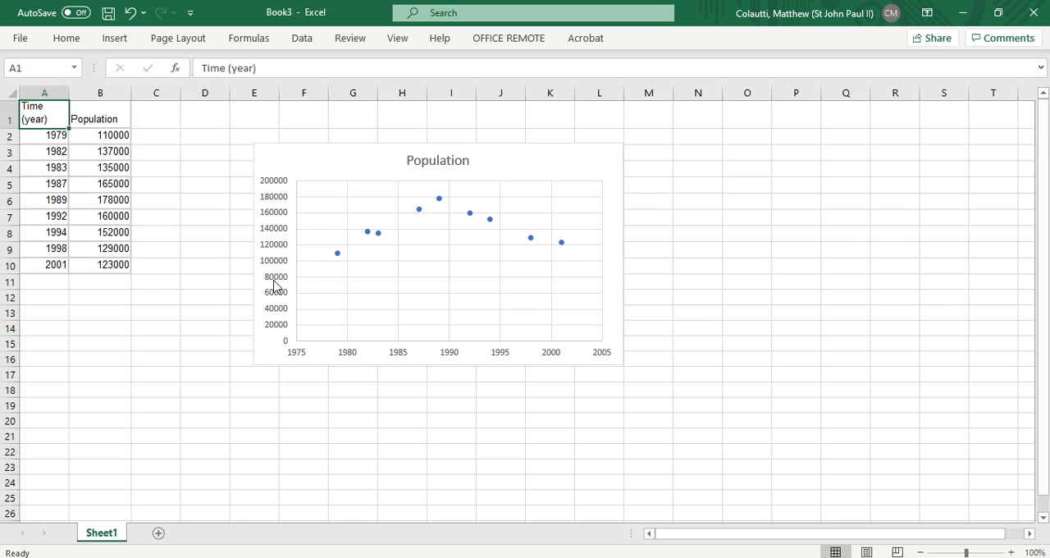
Examine the horizontal axis's formatting options, including its bounds, units and label position
right_click(452, 353)
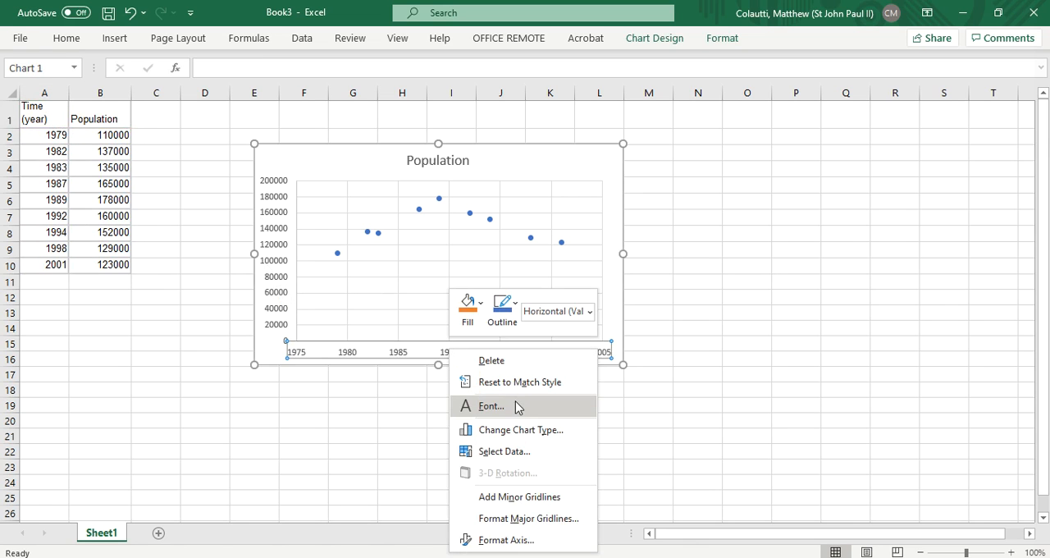
left_click(527, 539)
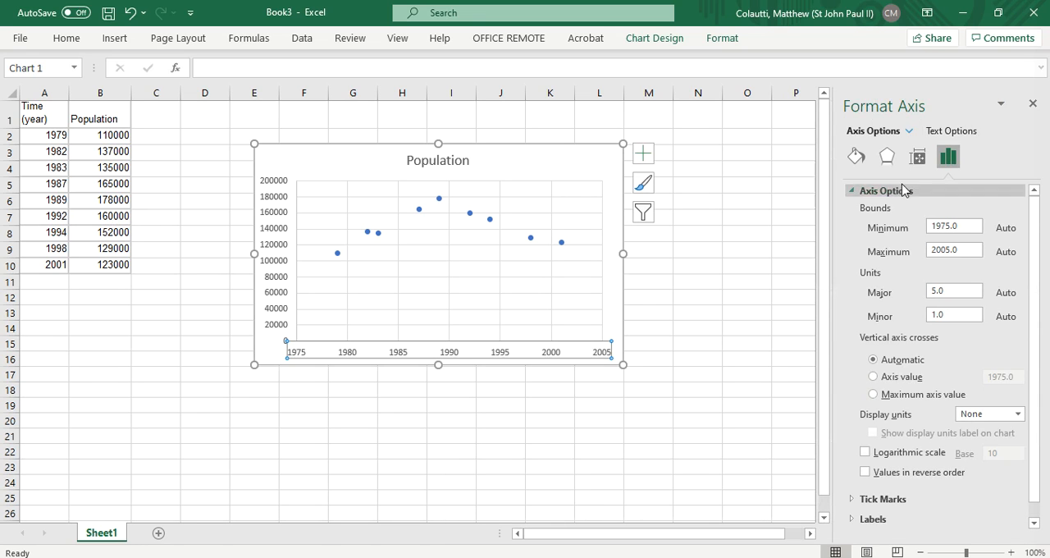
scroll(1031, 301, "down", 1)
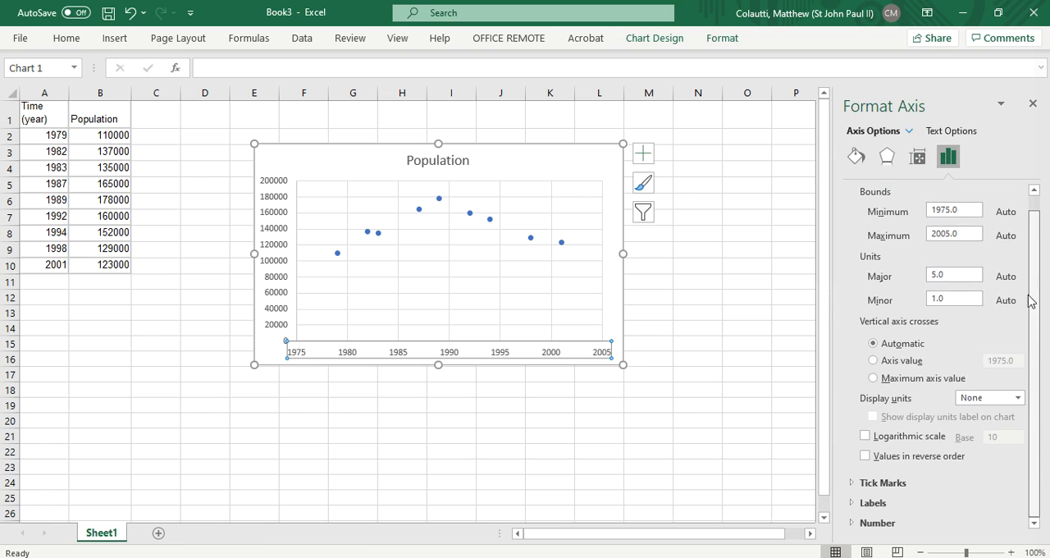
left_click(873, 503)
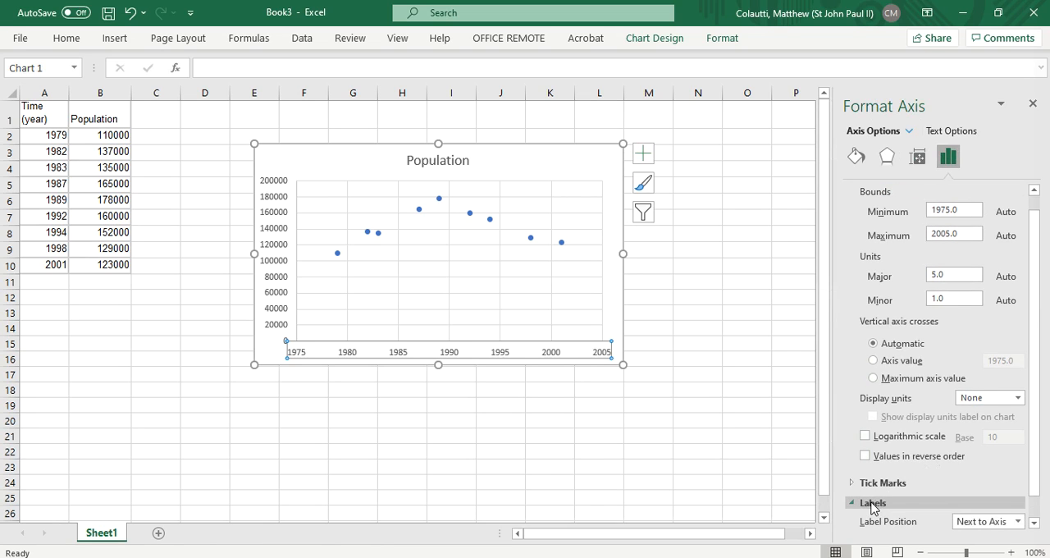
scroll(1038, 380, "down", 1)
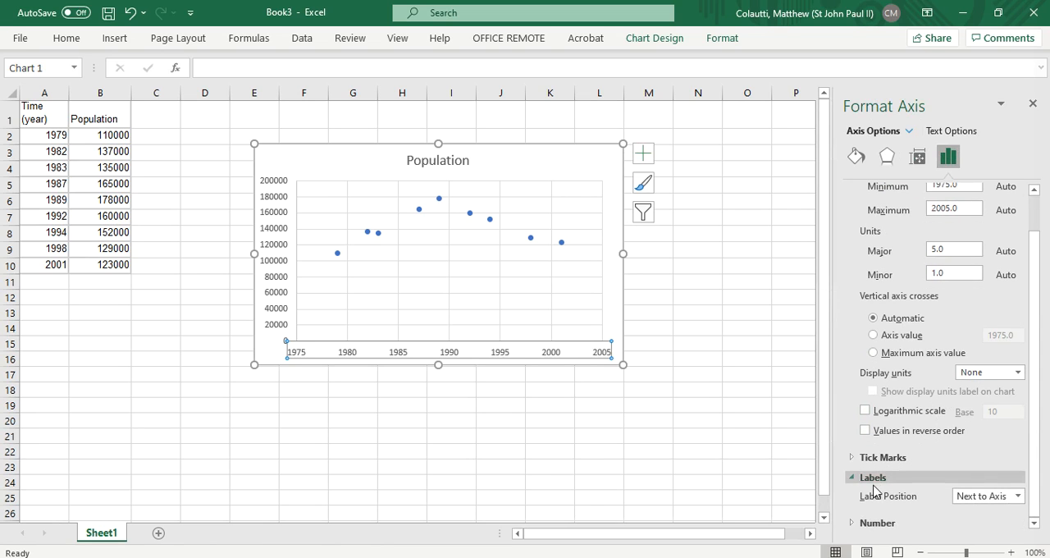
left_click(448, 368)
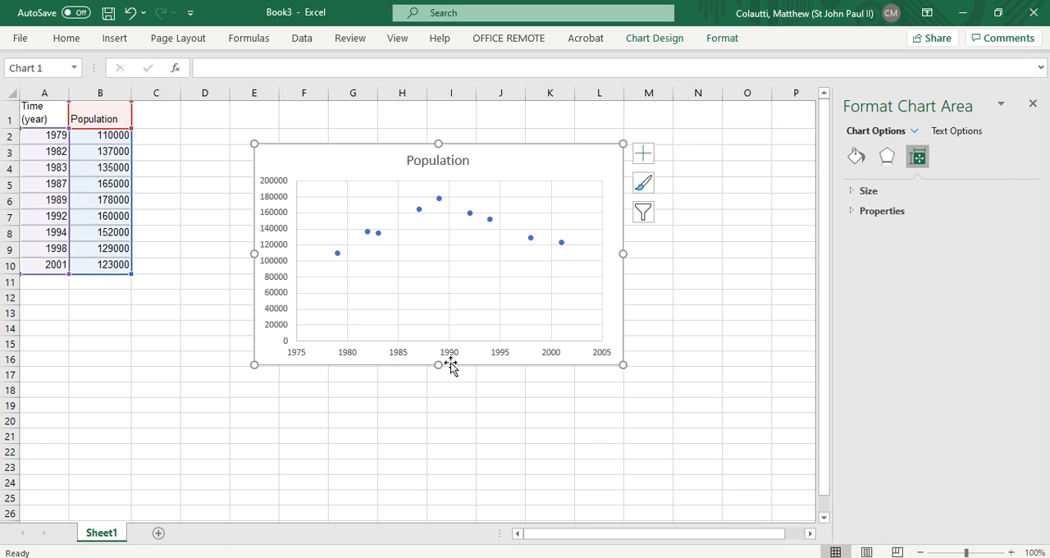
left_click(568, 422)
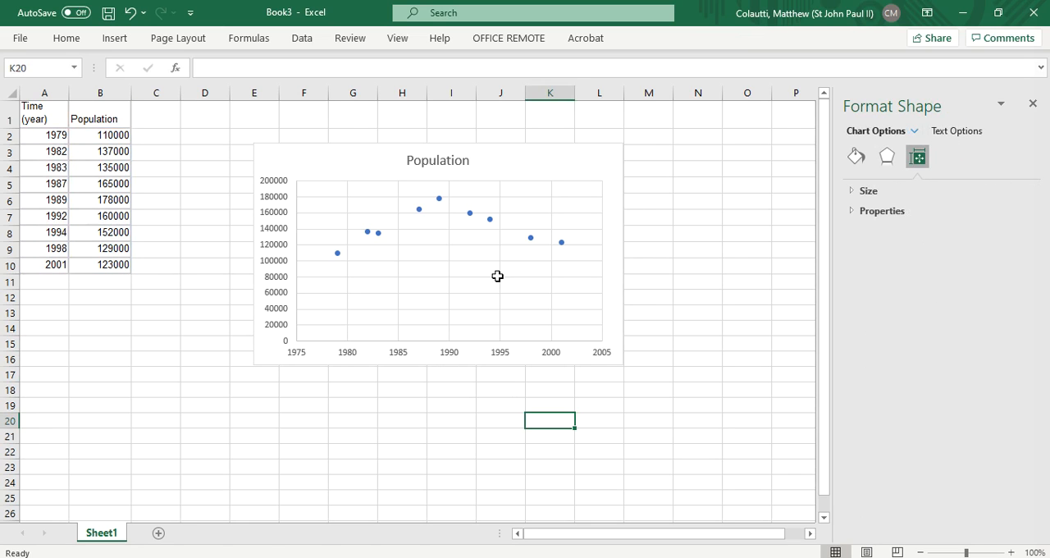
Move the chart up beside the data and enlarge it to span about columns D to N, down to row 22
left_click_drag(271, 148, 197, 111)
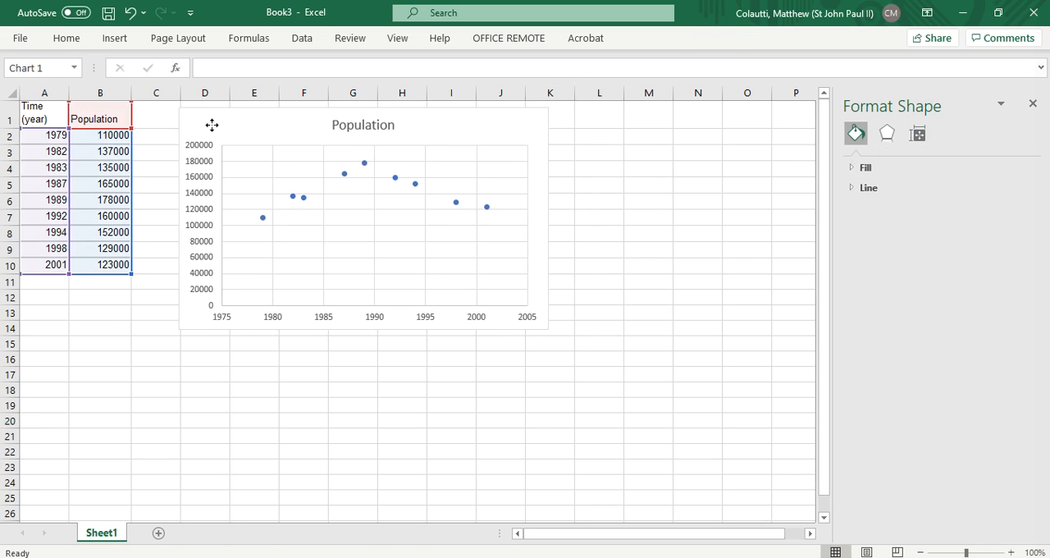
left_click_drag(548, 329, 700, 452)
Add a trendline to the Population series in the chart
left_click(404, 197)
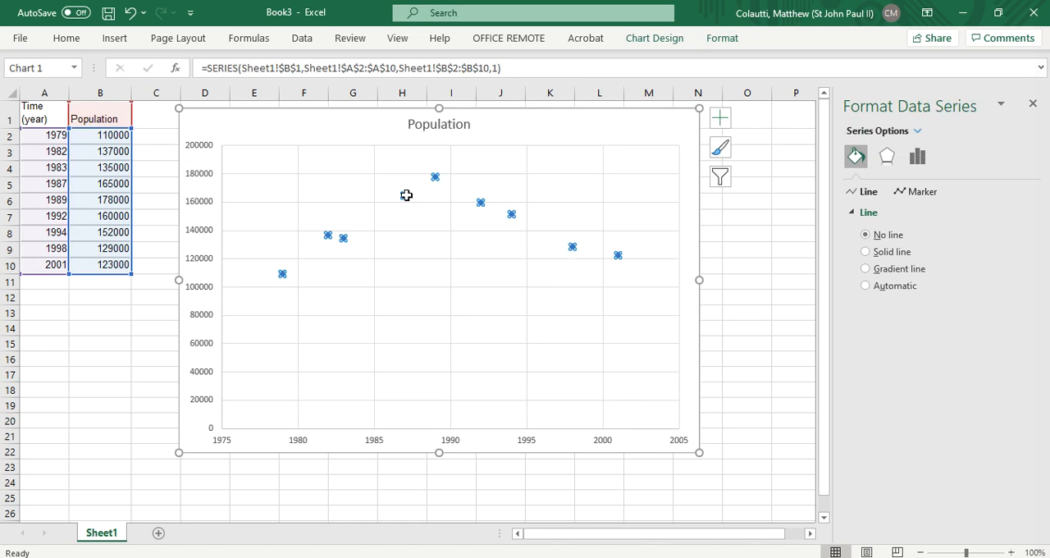
right_click(406, 196)
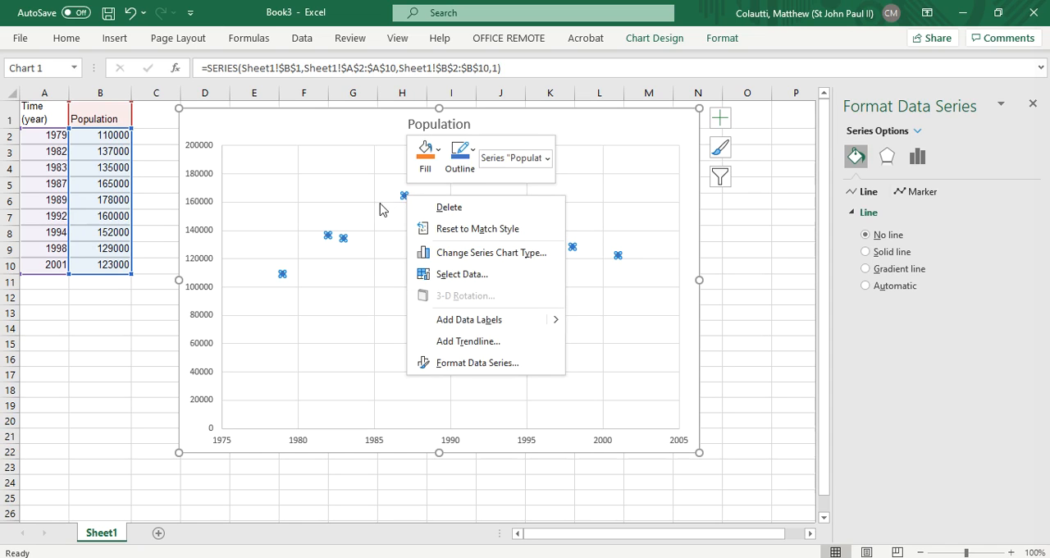
right_click(343, 239)
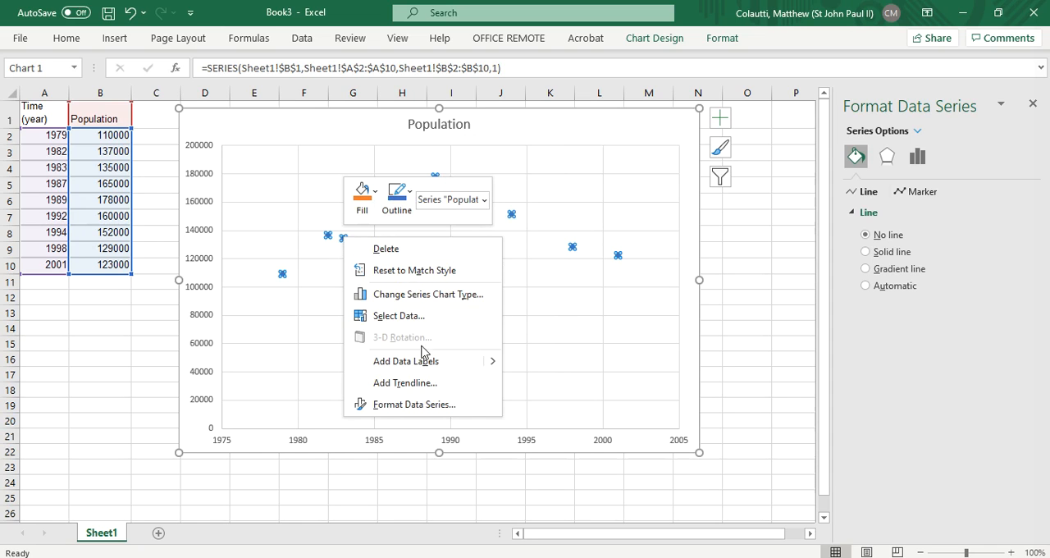
left_click(430, 383)
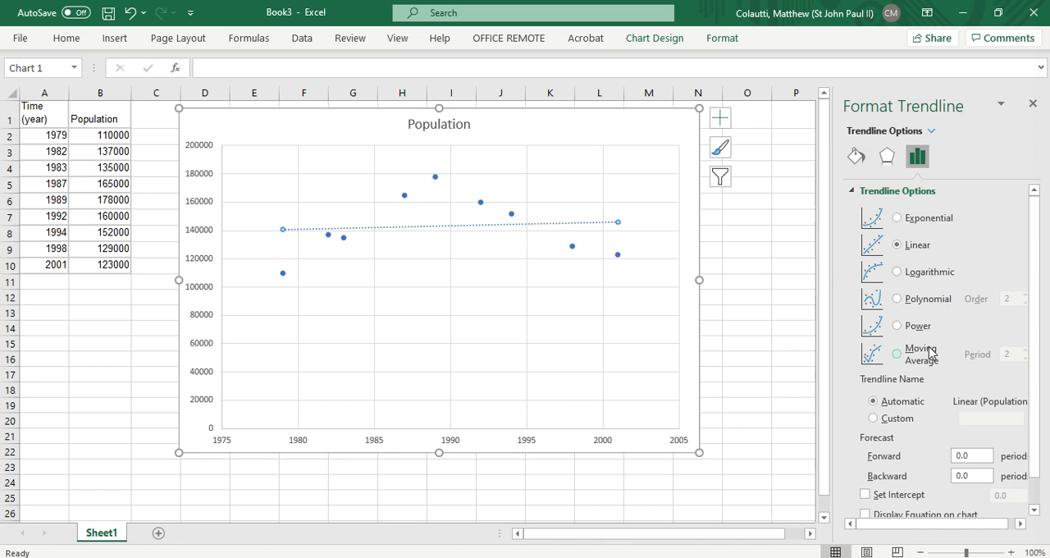
Change the trendline to a polynomial, try orders up to 6, and settle on order 5
left_click(898, 300)
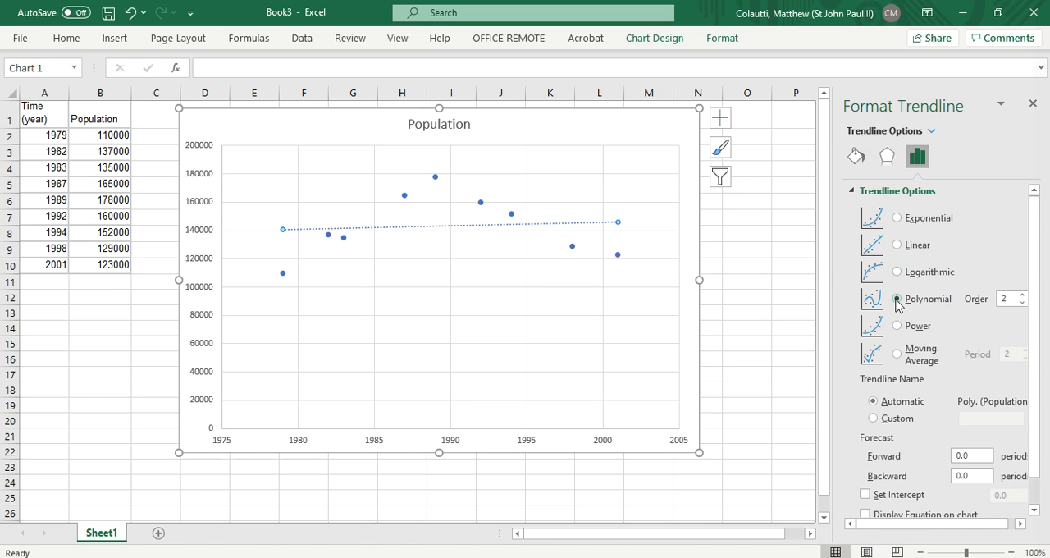
left_click(1021, 295)
left_click(1021, 295)
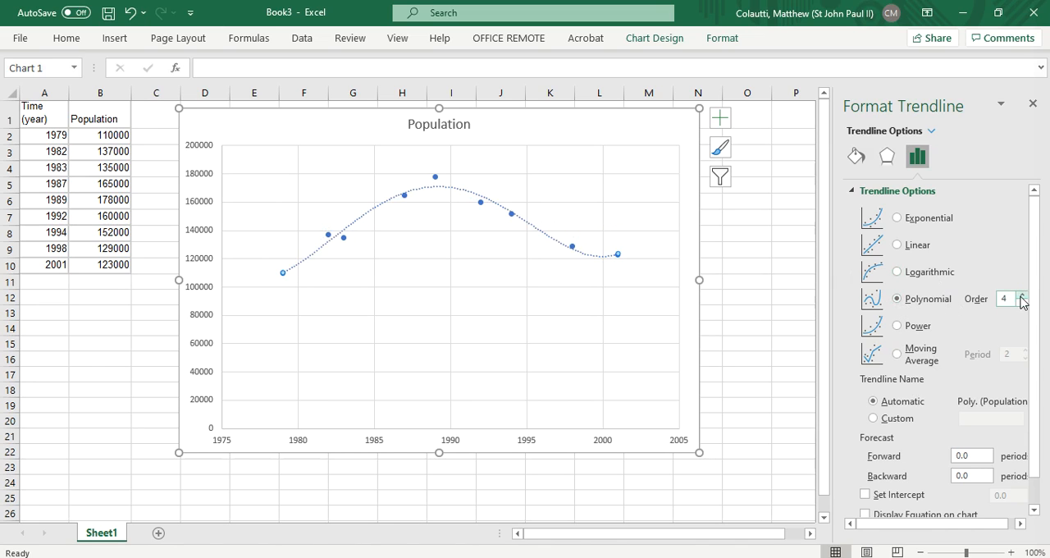
left_click(1022, 296)
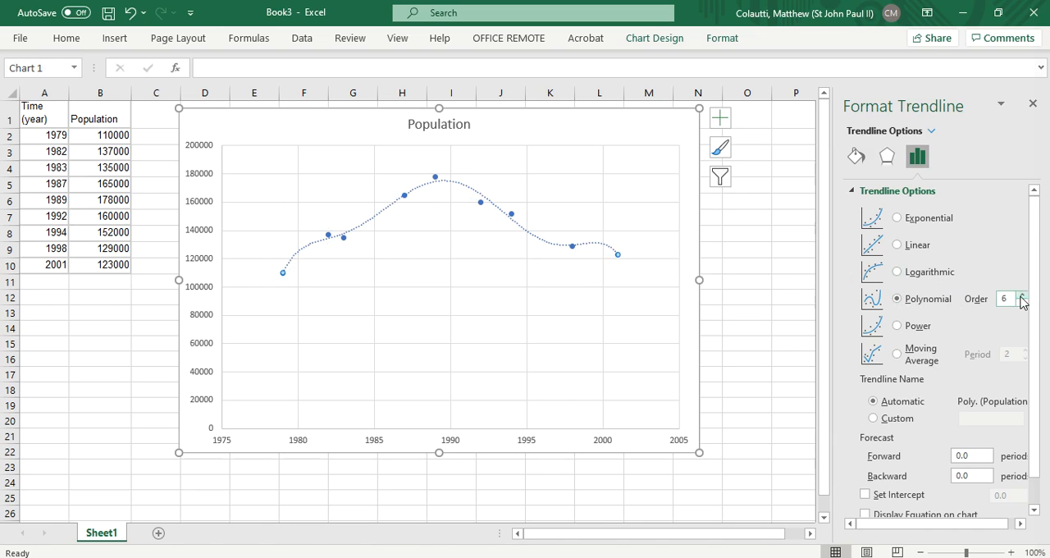
left_click(1022, 304)
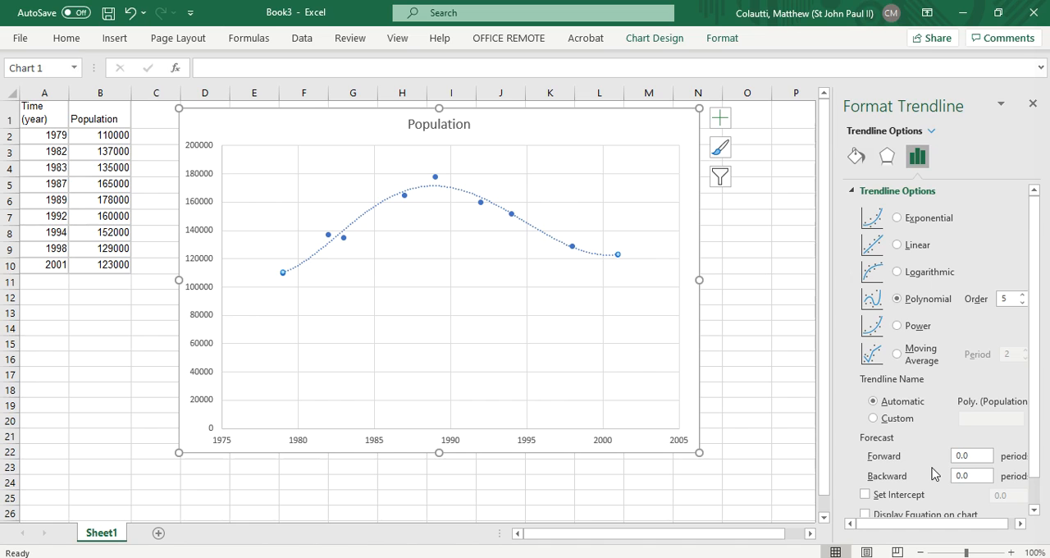
Display the trendline equation on the chart and shift its label slightly to the left beneath the curve
left_click_drag(1034, 325, 1035, 374)
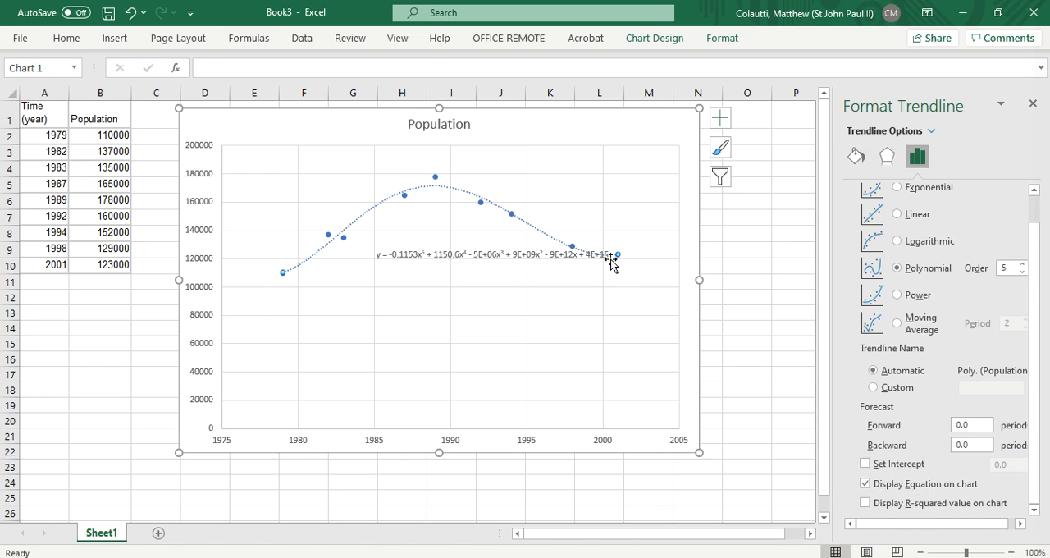
left_click(420, 252)
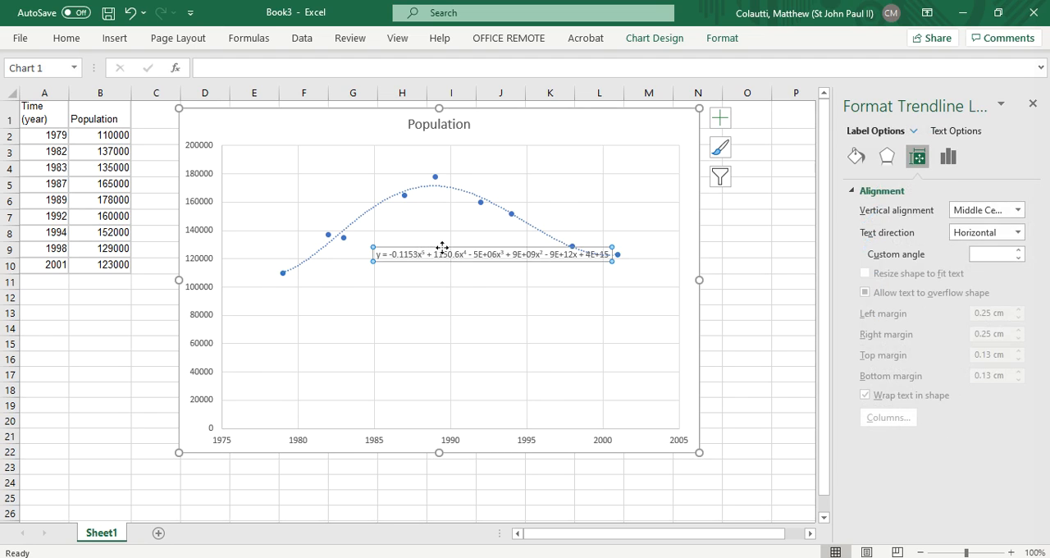
left_click_drag(440, 248, 407, 245)
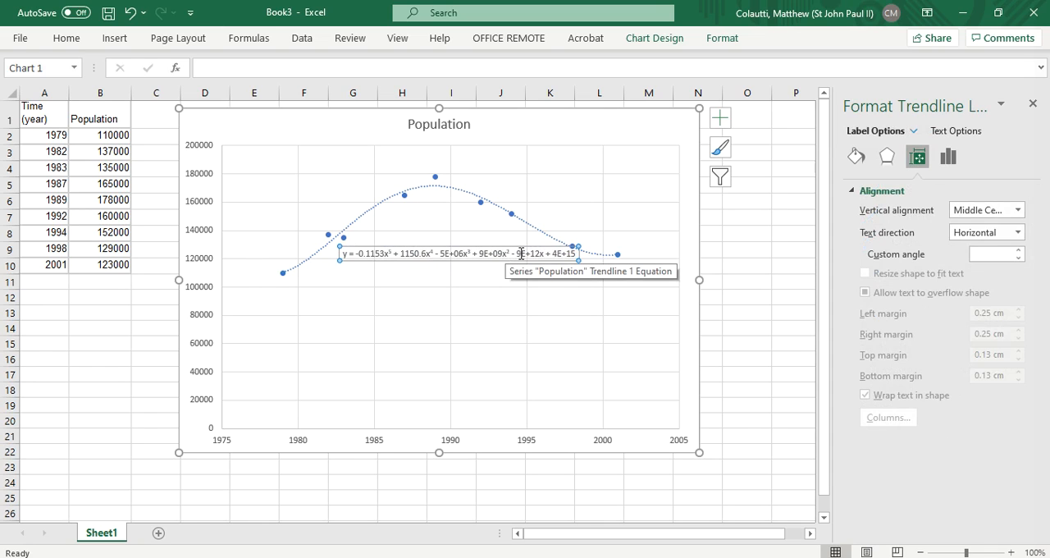
Highlight the 9E+12x term in the trendline equation, and move the whole chart slightly closer to the data
left_click_drag(545, 258, 519, 261)
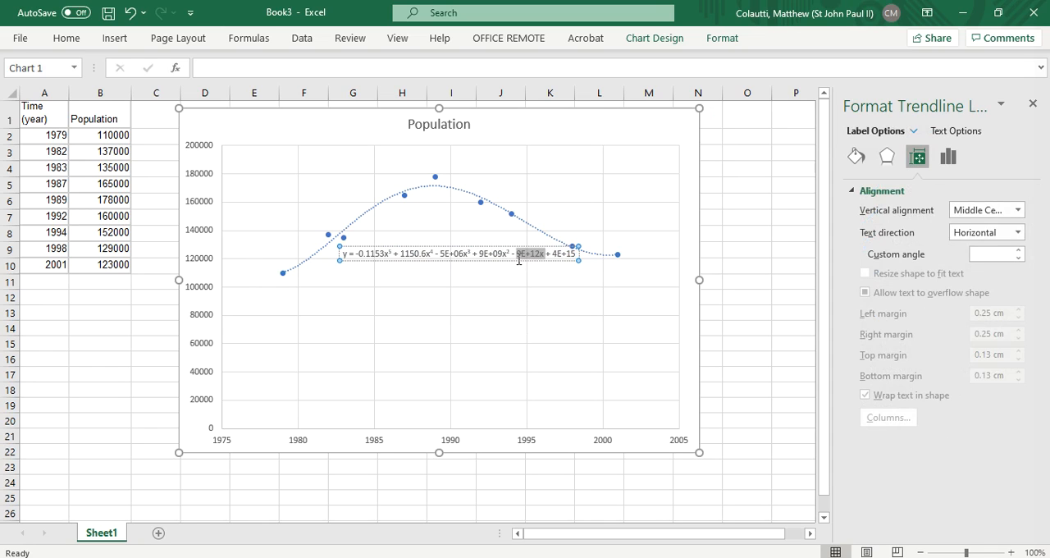
left_click(534, 287)
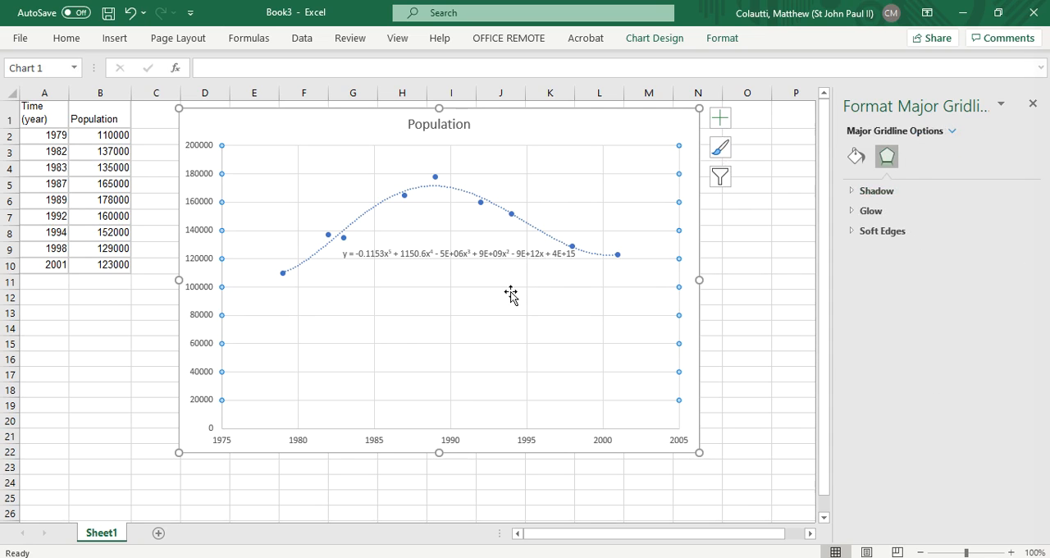
left_click(423, 331)
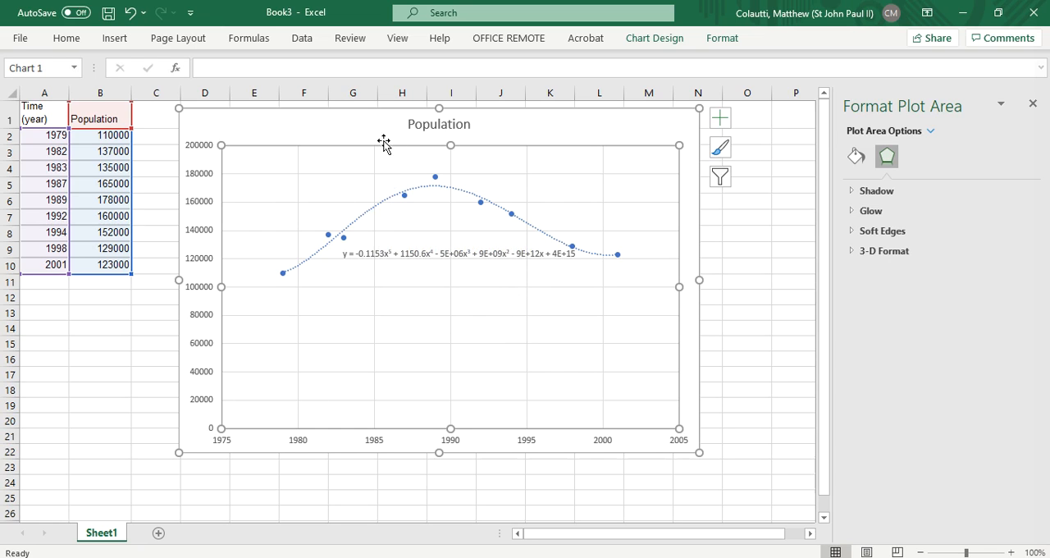
left_click_drag(354, 136, 342, 136)
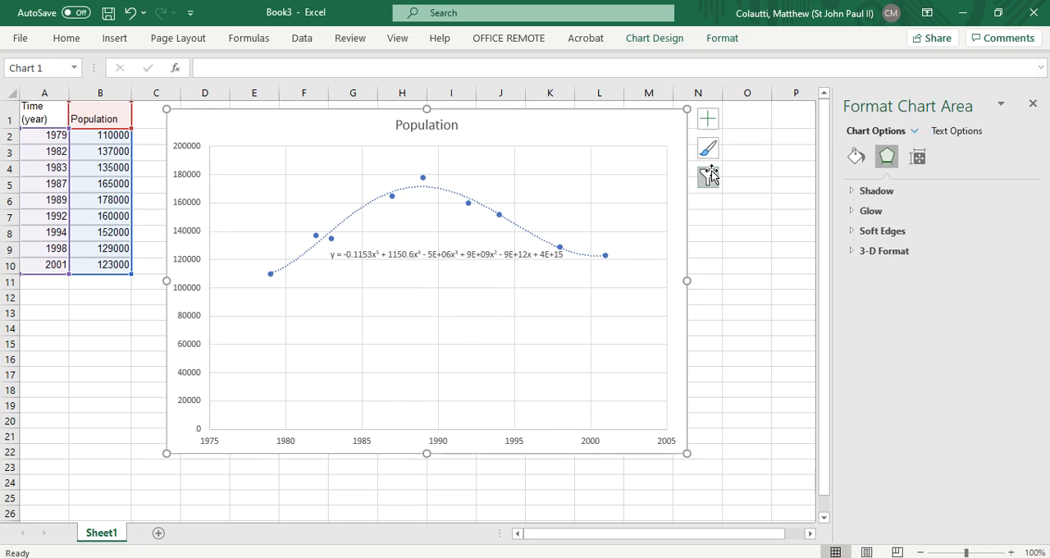